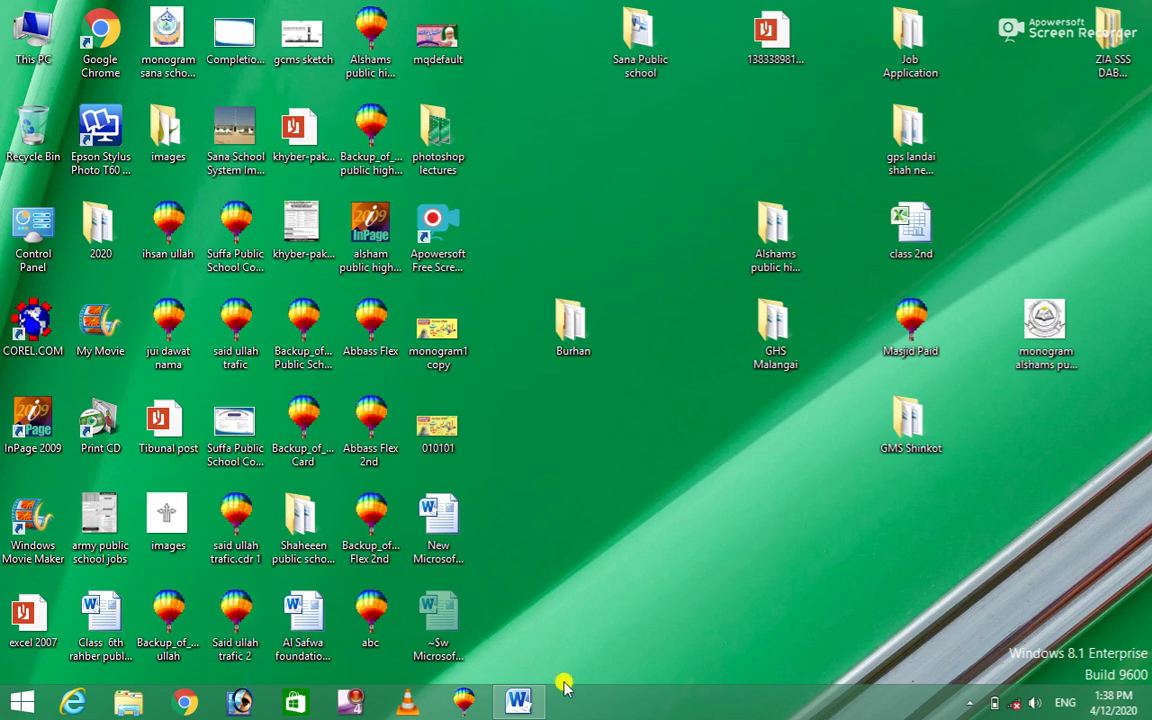
- Restore the Word document and select the 'Govt College of Technology Inayat Killi Bajaur' heading
left_click(518, 705)
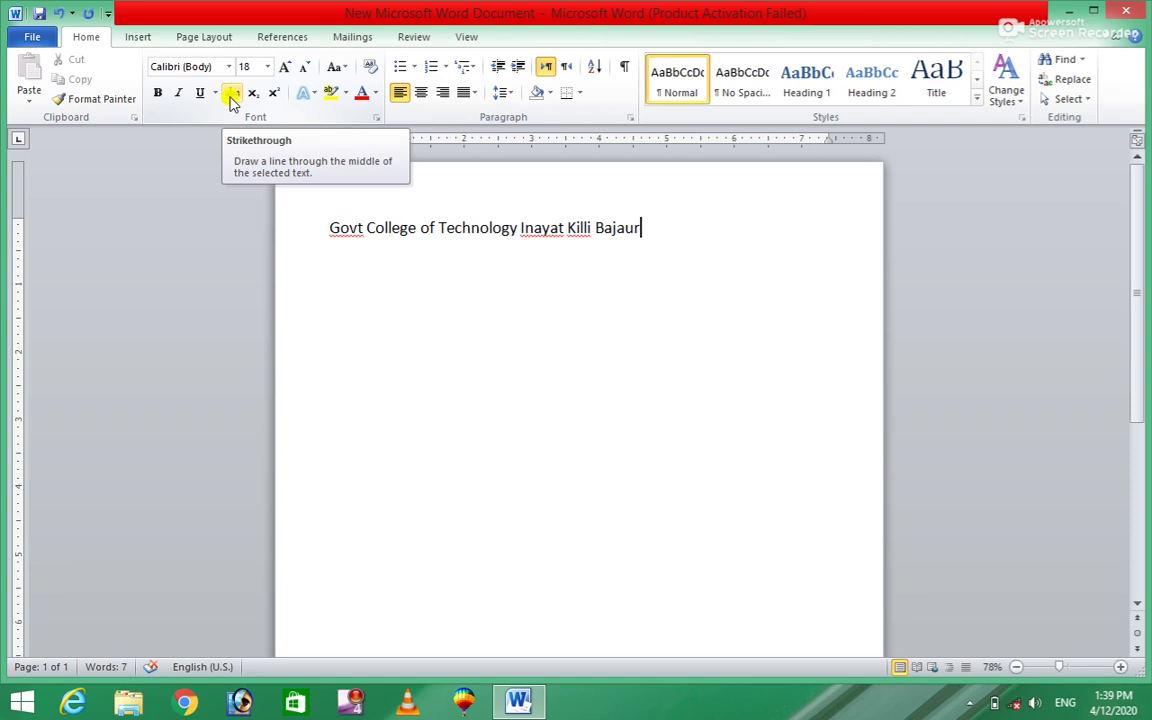
mouse_move(642, 228)
left_mouse_down()
mouse_move(493, 203)
mouse_move(338, 222)
left_mouse_up()
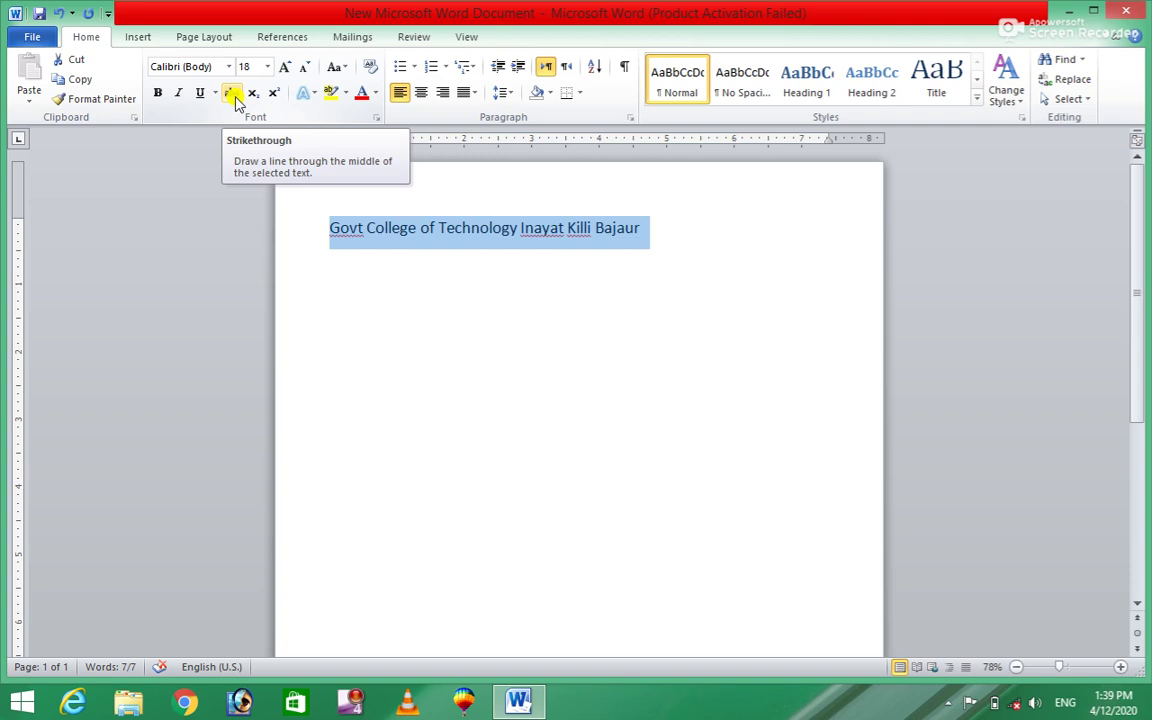
left_click(231, 93)
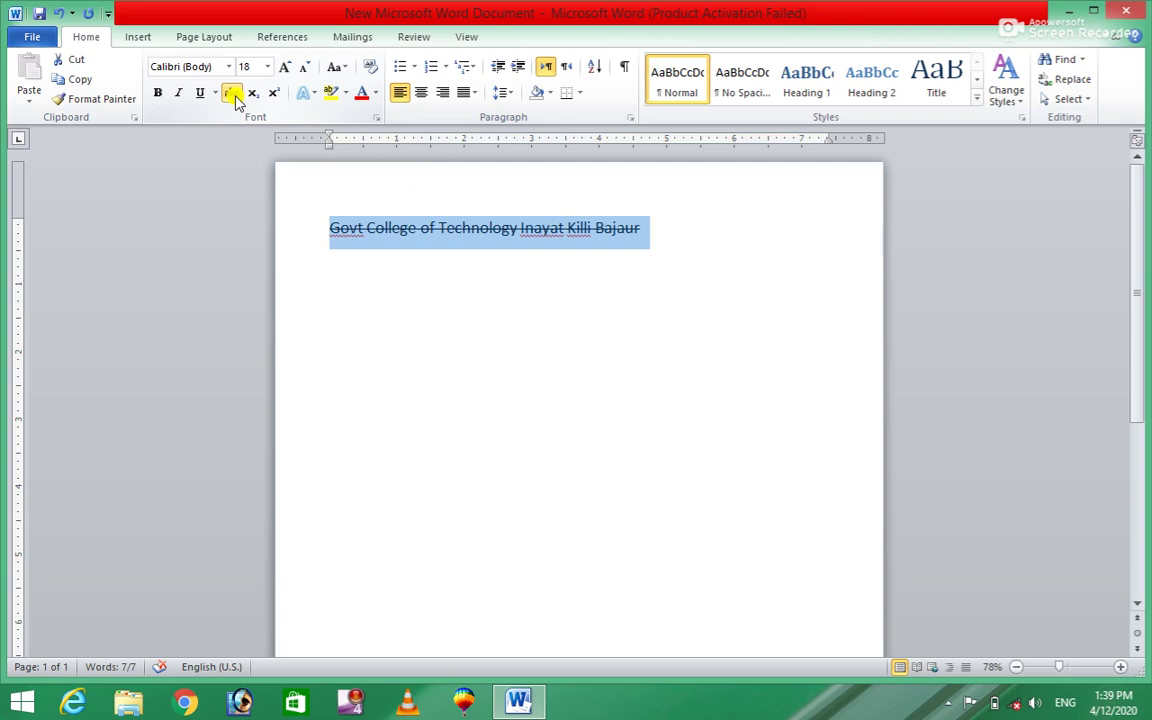
left_click(233, 95)
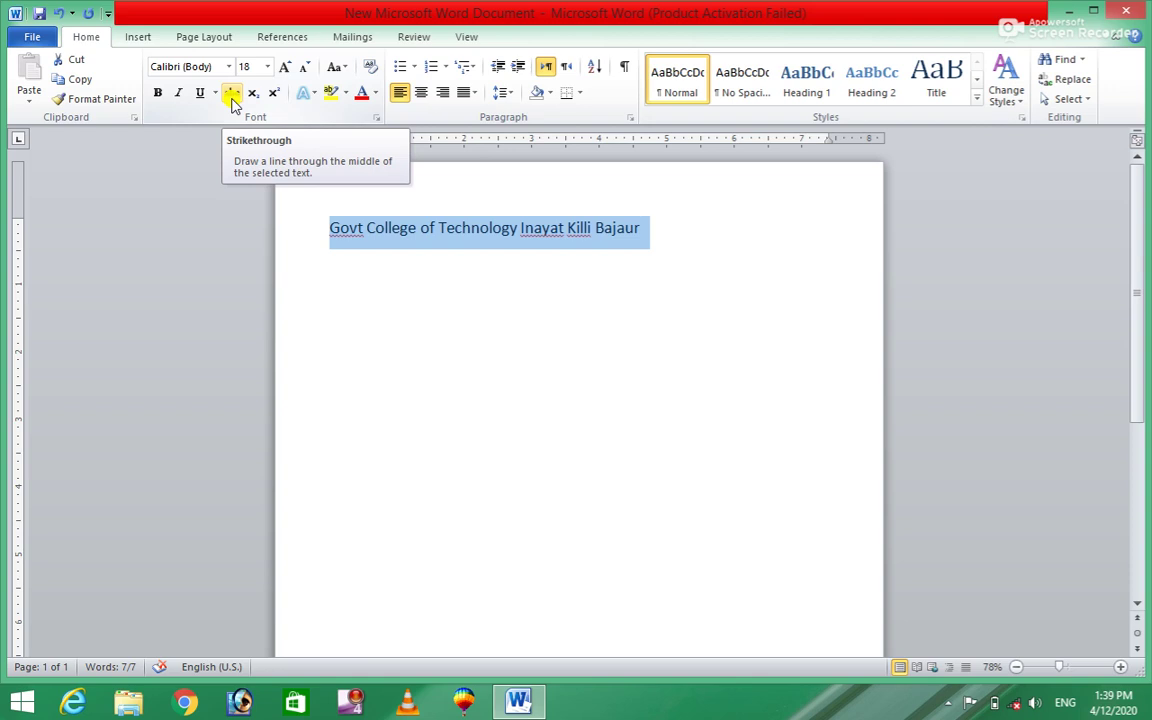
left_click(233, 95)
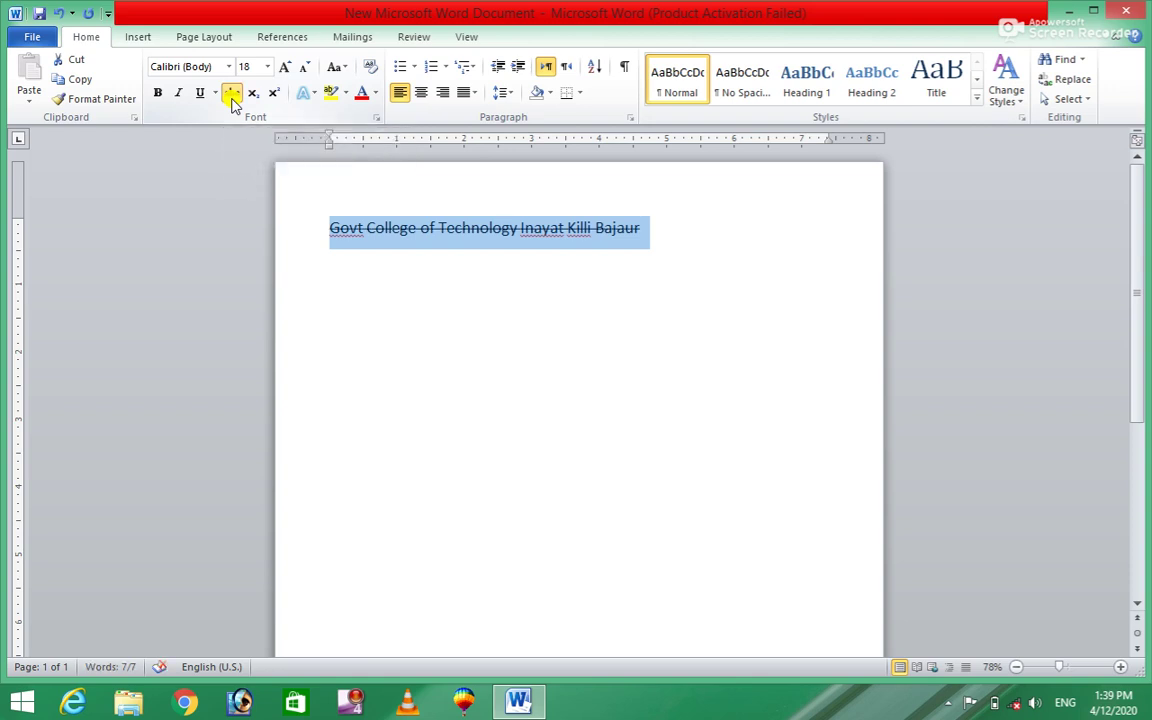
left_click(232, 96)
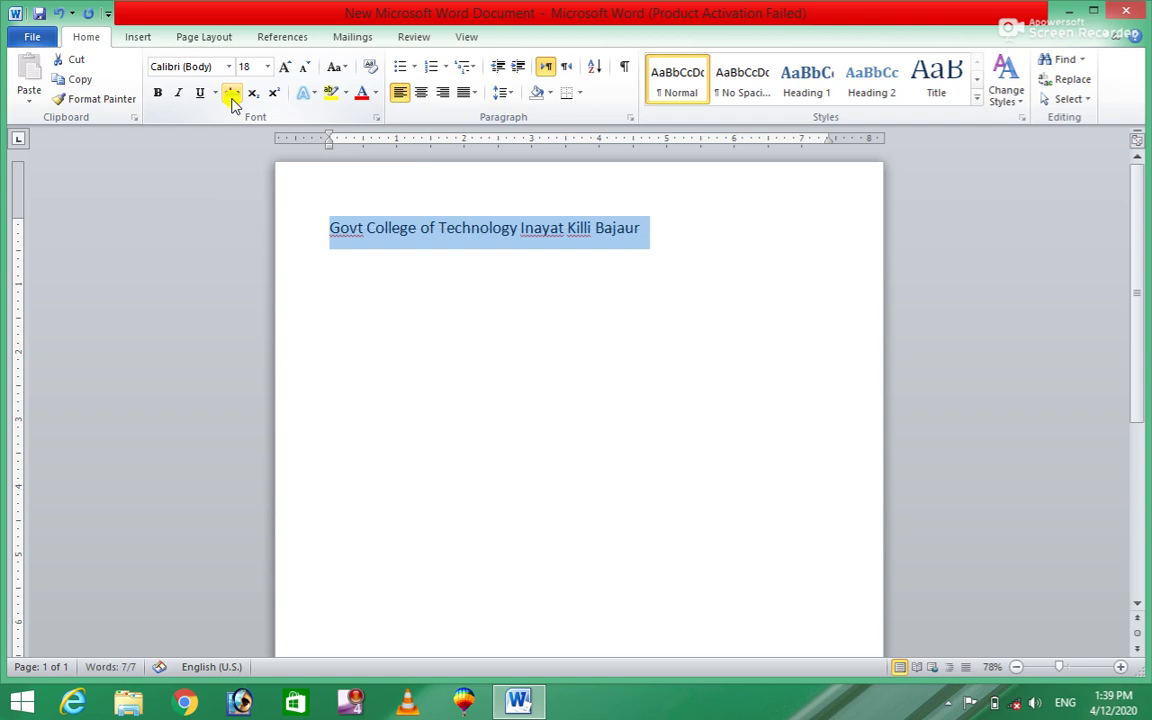
left_click(717, 260)
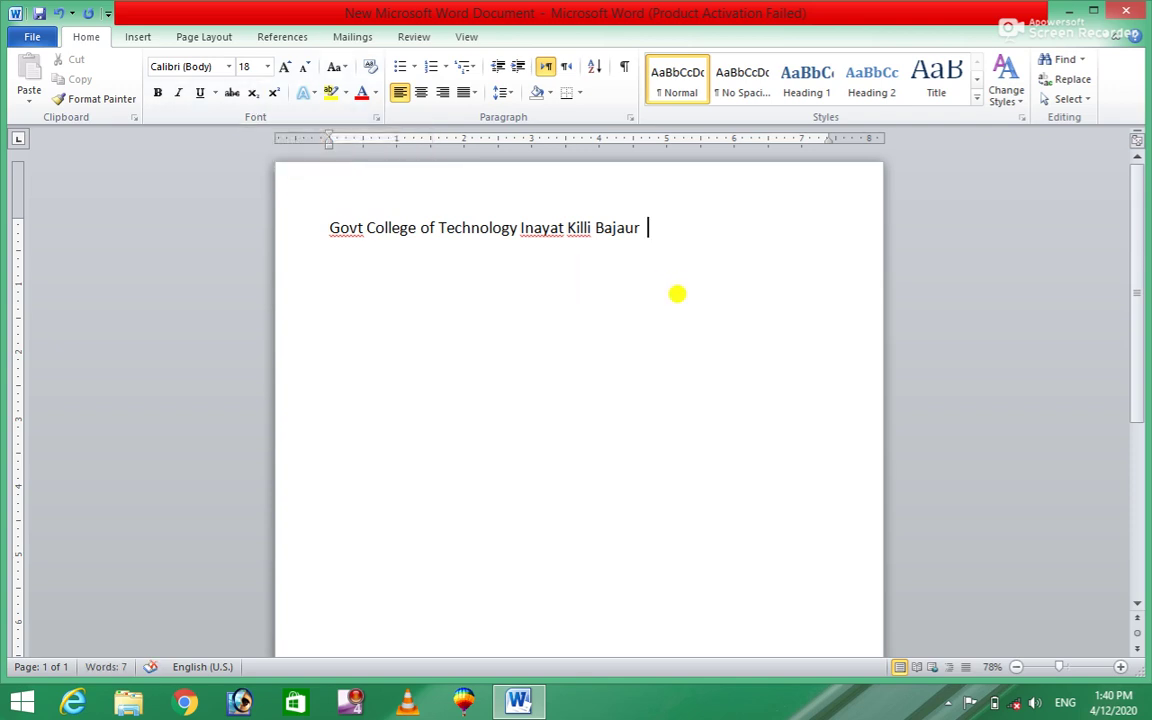
- Append x₂ + x² to the heading, with the first 2 subscript and the second 2 superscript
type("x")
left_click(254, 95)
type("2")
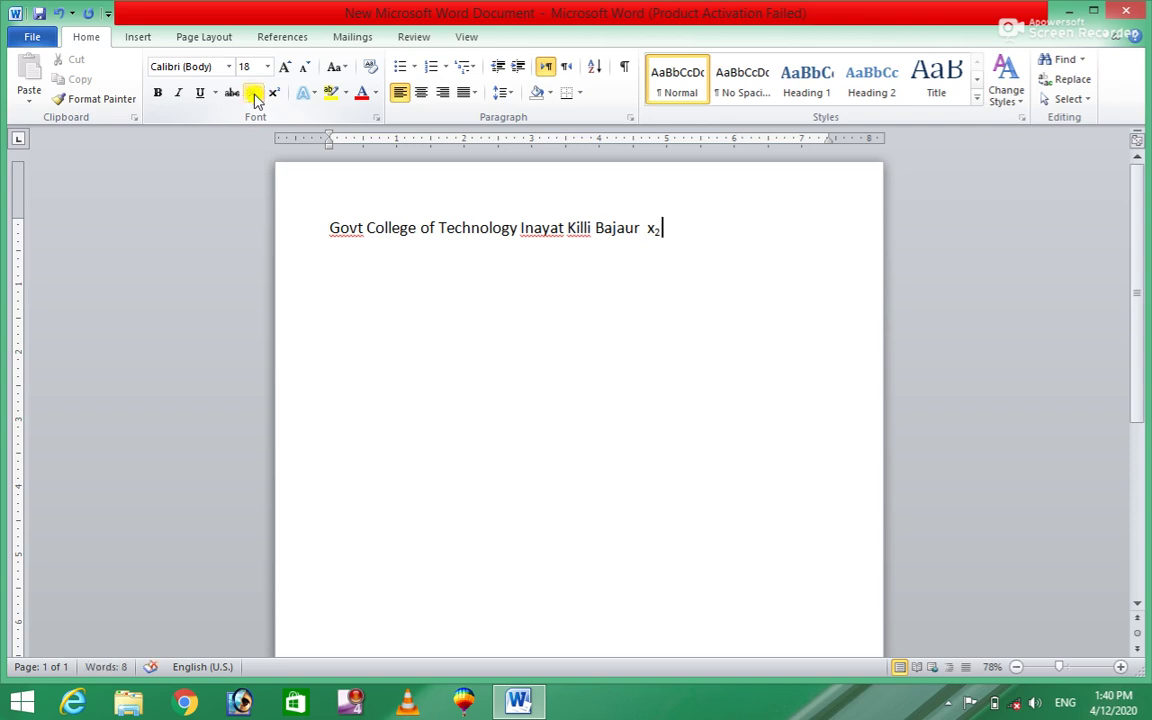
type("+ ")
type("x")
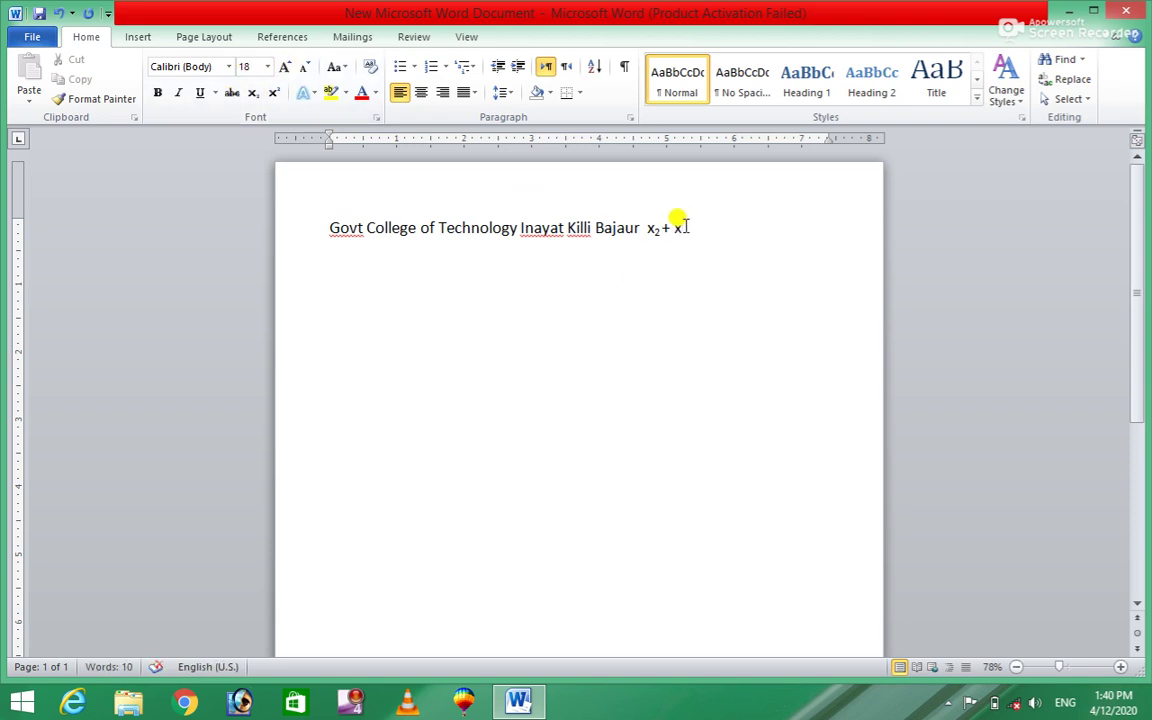
left_click(273, 96)
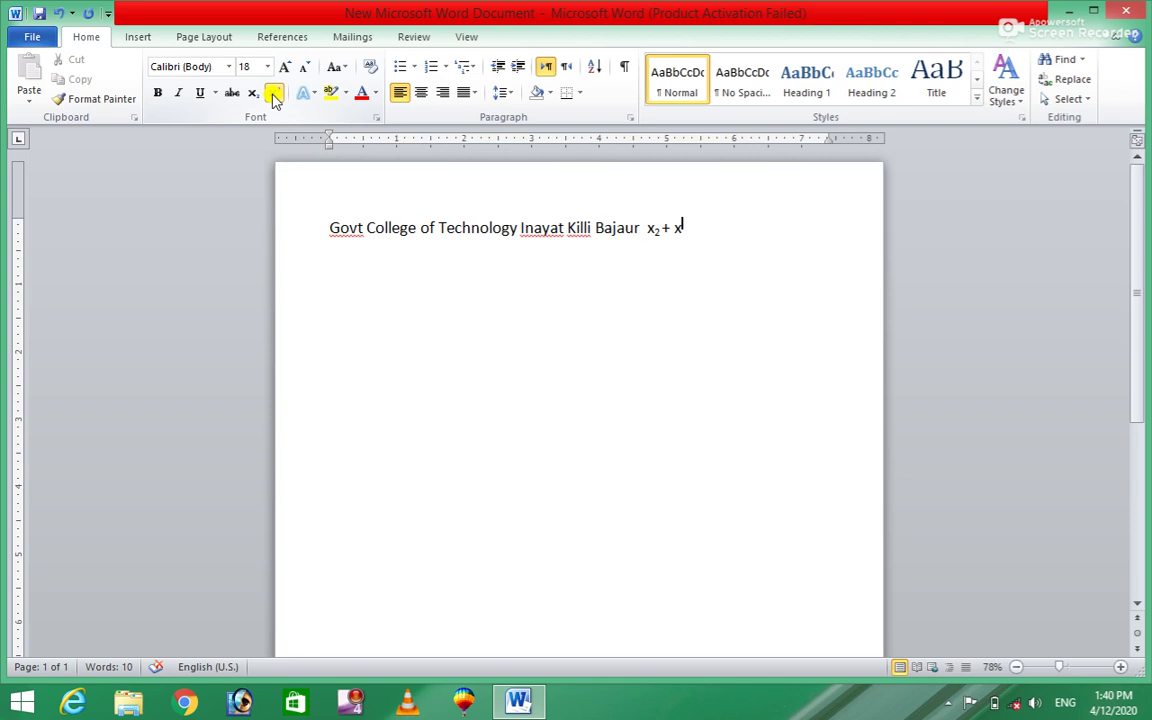
type("2")
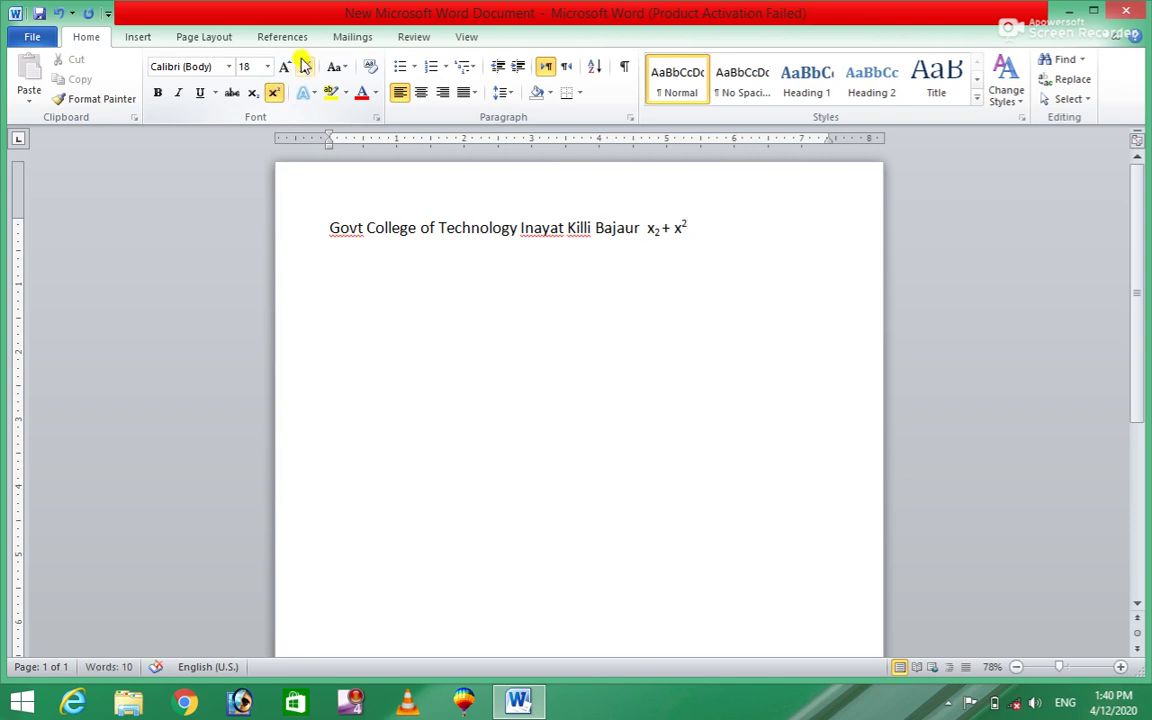
left_click(275, 95)
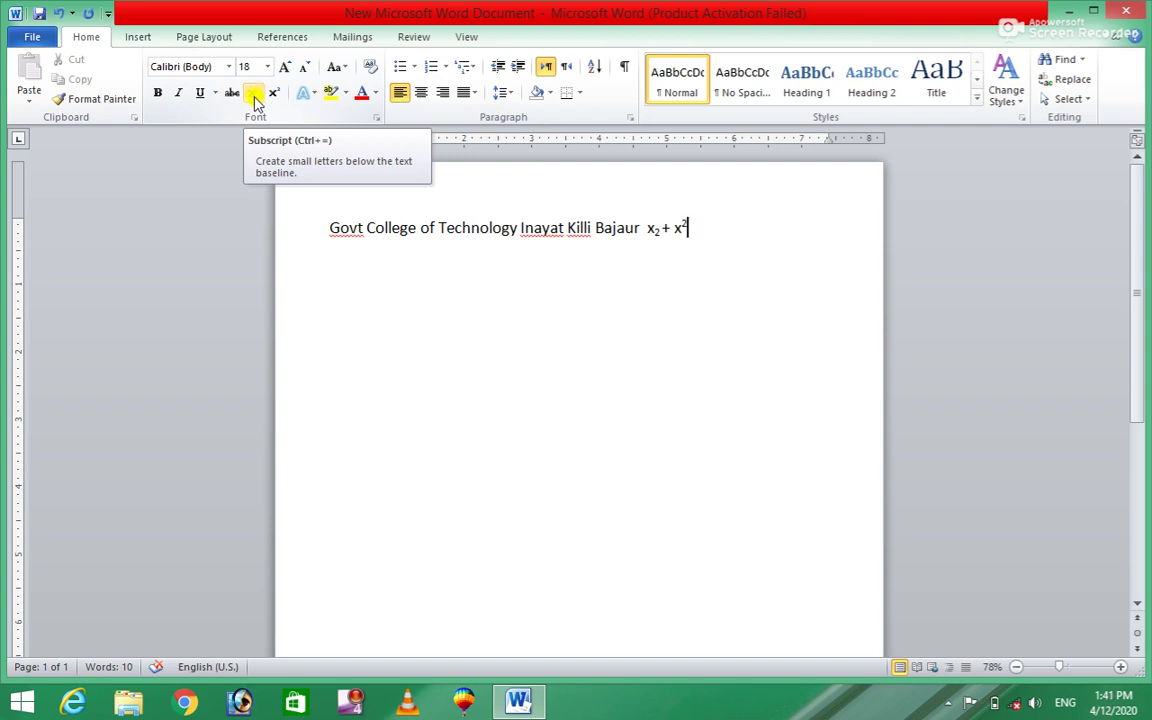
left_click(255, 101)
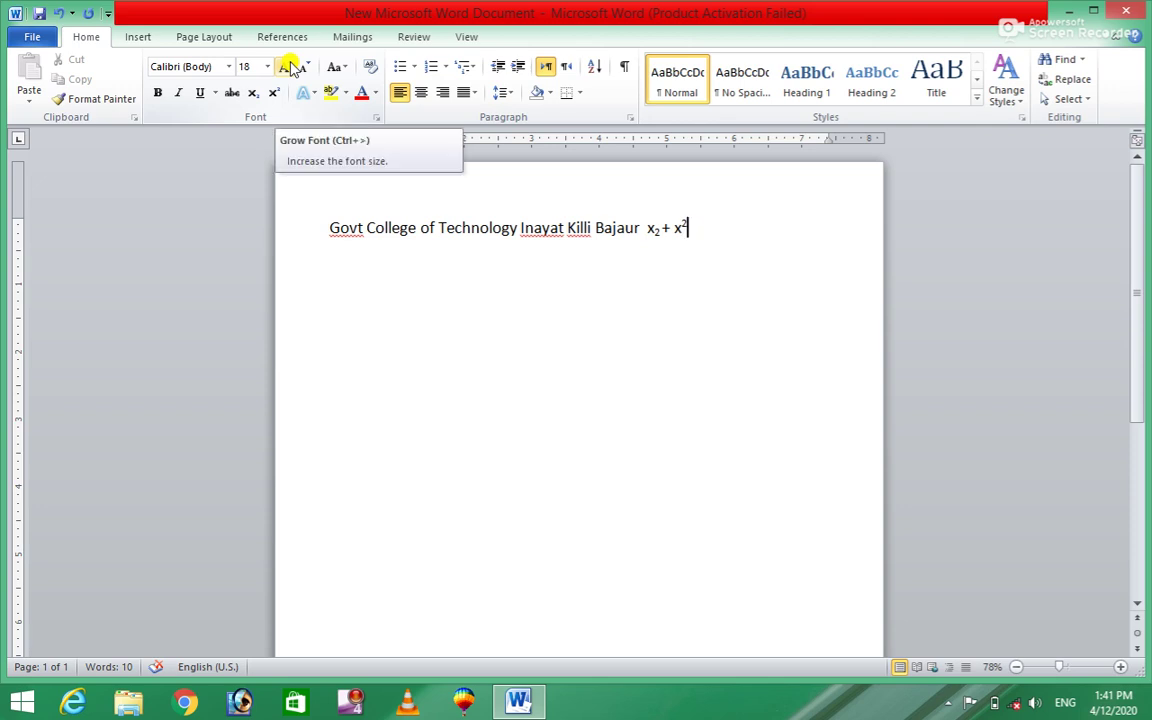
- Select the whole heading line and grow its font step by step up to 100 pt
left_click(288, 66)
left_click(288, 66)
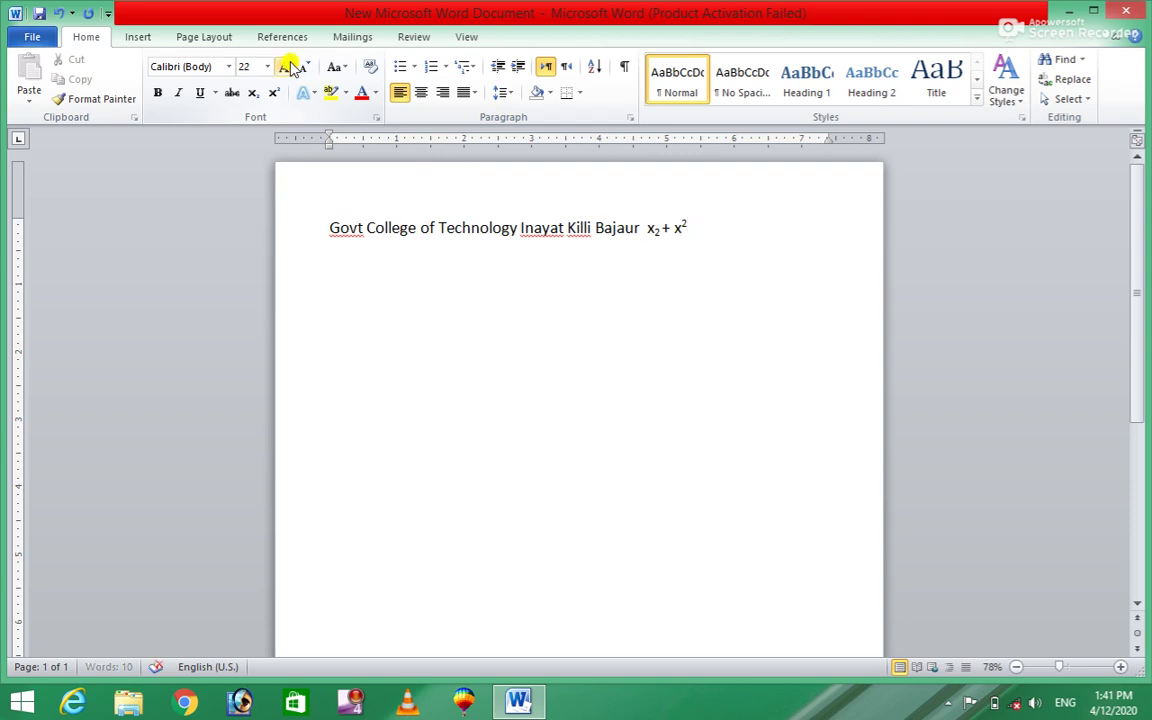
left_click(286, 67)
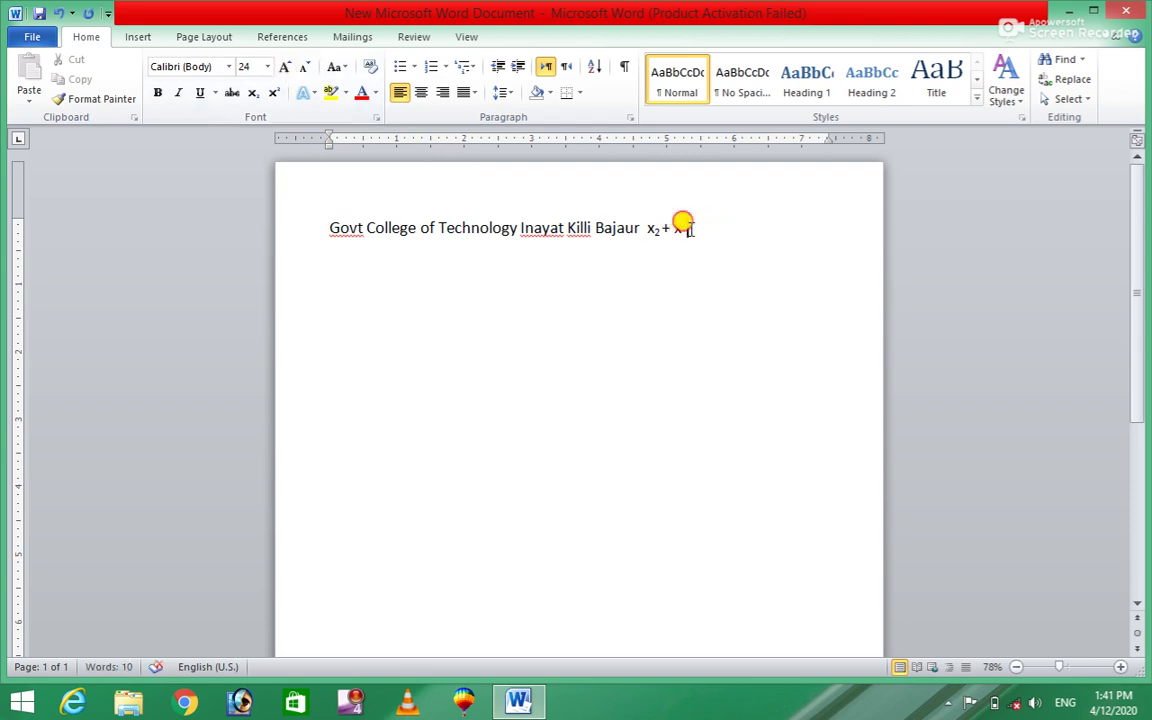
left_click_drag(682, 226, 288, 218)
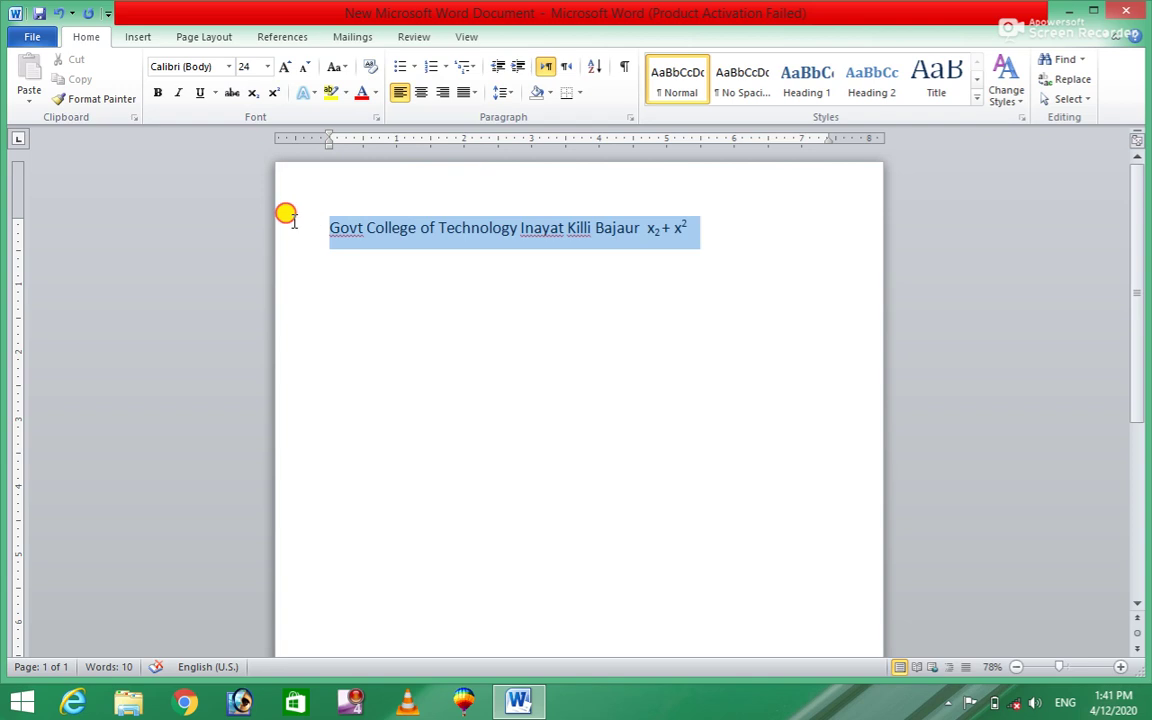
left_click(288, 66)
left_click(288, 66)
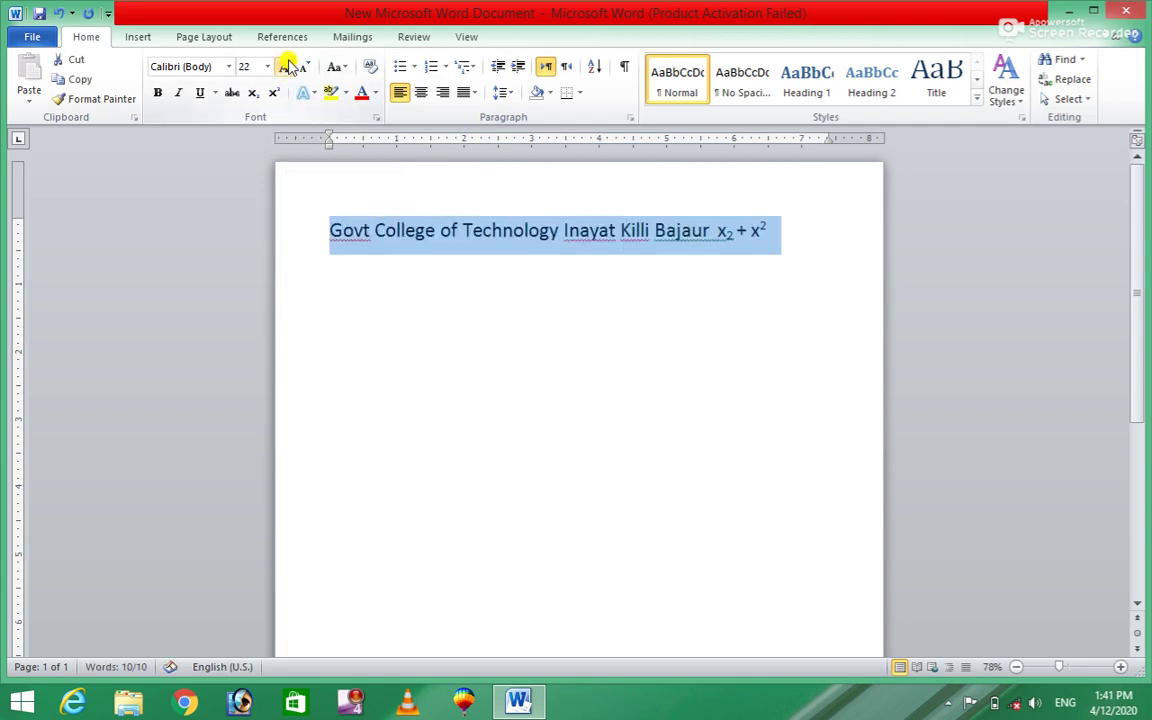
left_click(288, 66)
left_click(288, 66)
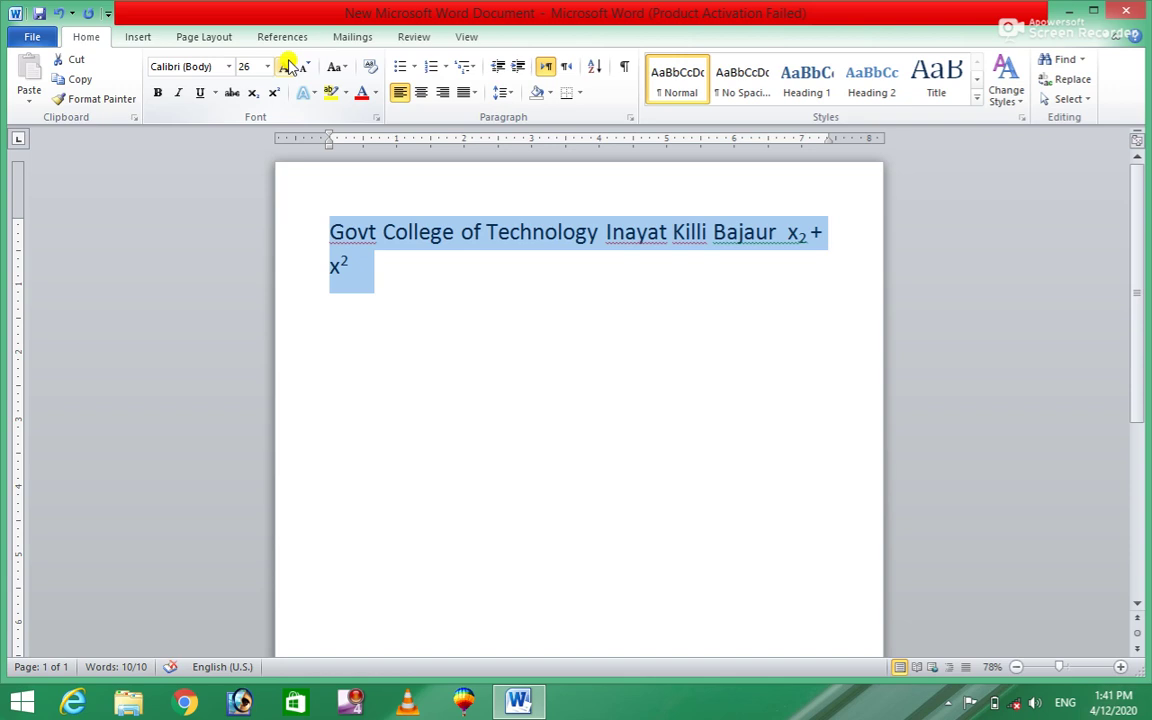
left_click(288, 66)
left_click(288, 66)
left_click(288, 66)
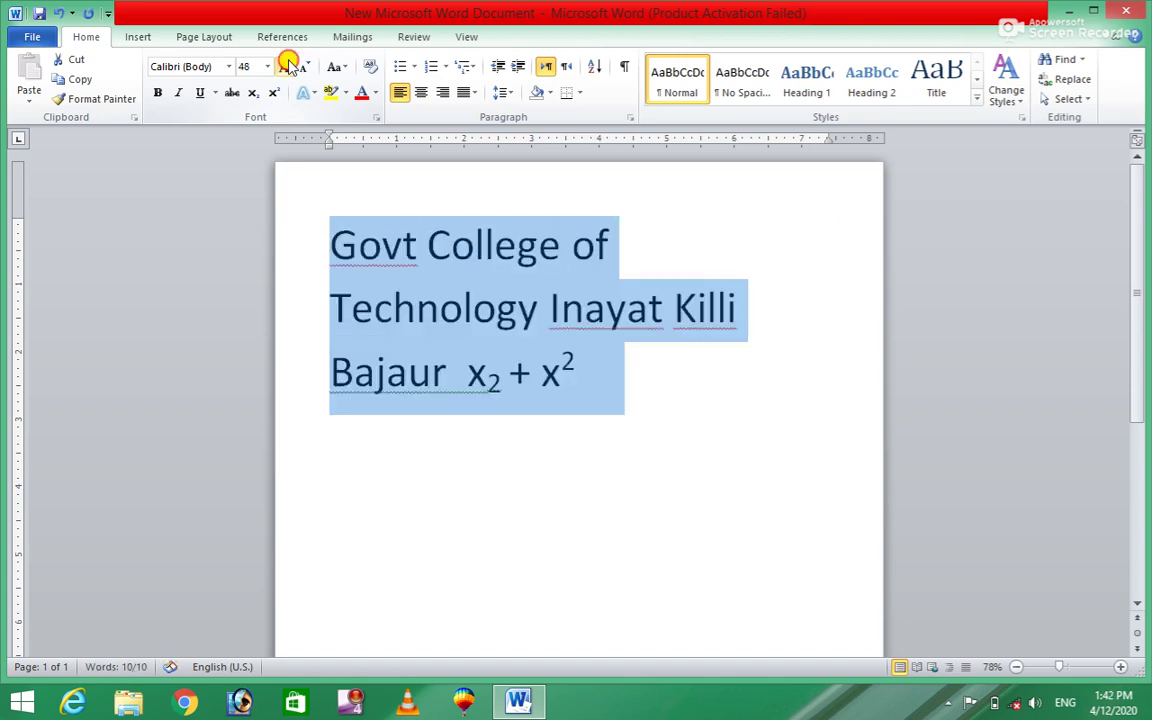
left_click(288, 66)
left_click(288, 66)
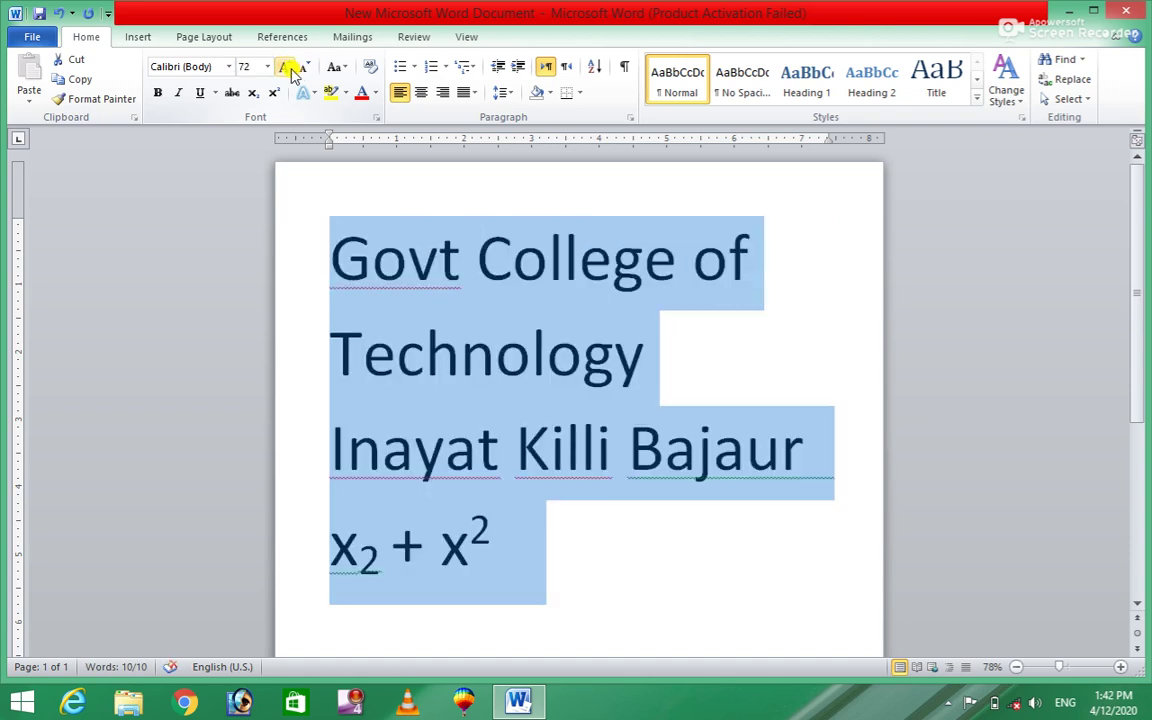
left_click(288, 66)
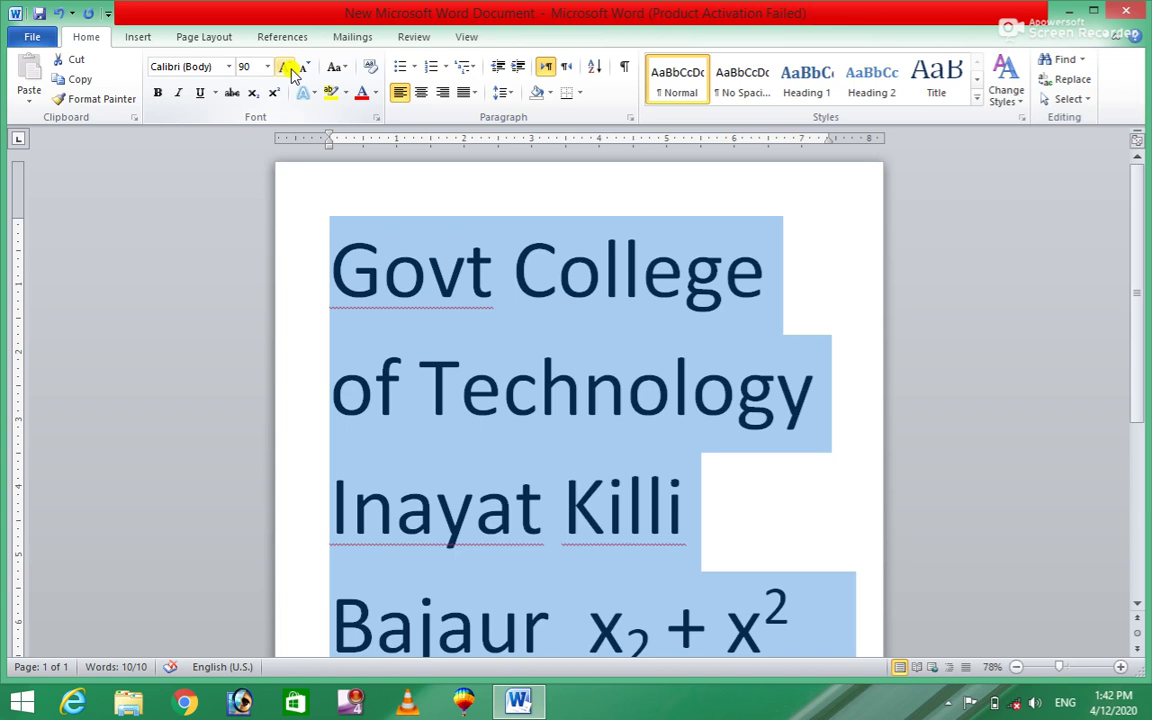
left_click(288, 67)
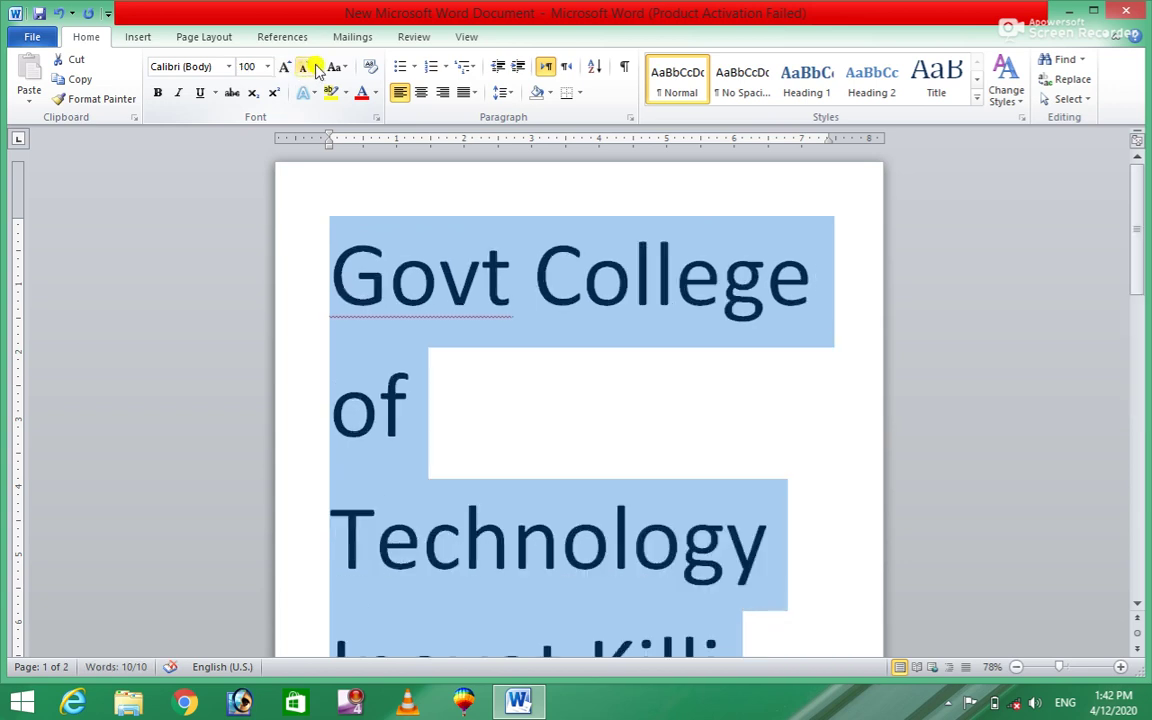
- Shrink the heading line's font back down to 22 pt
left_click(307, 67)
left_click(307, 67)
left_click(307, 67)
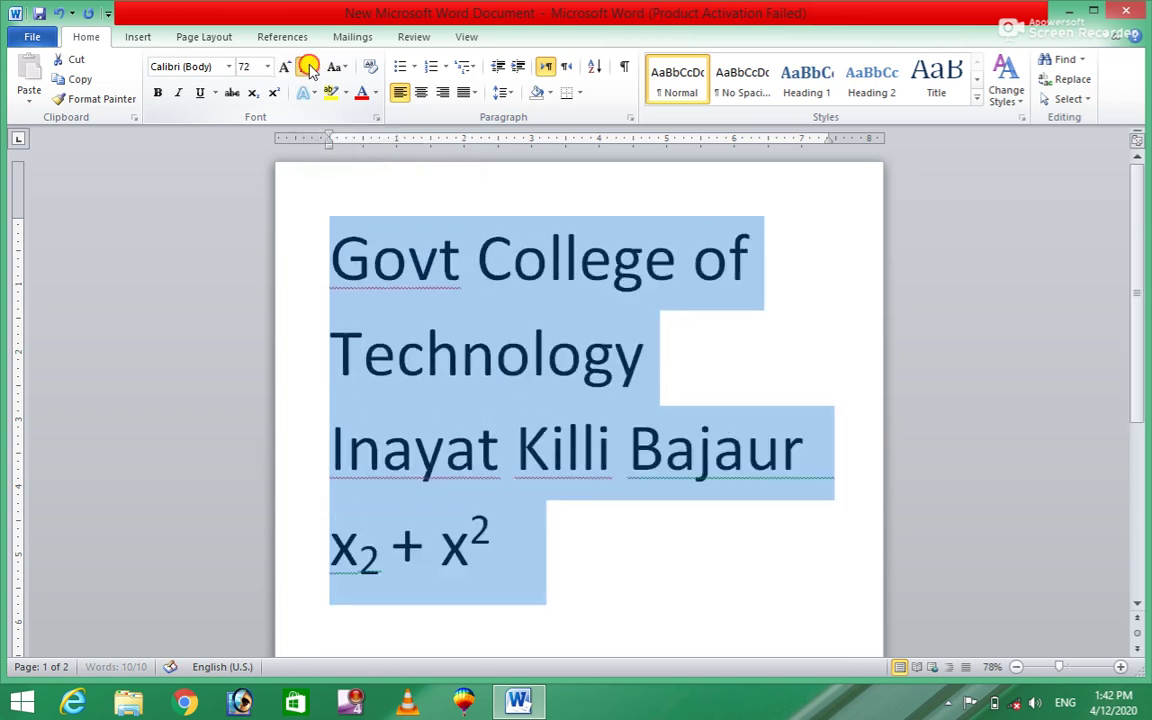
left_click(309, 67)
left_click(309, 67)
left_click(309, 67)
left_click(309, 67)
left_click(309, 67)
left_click(309, 67)
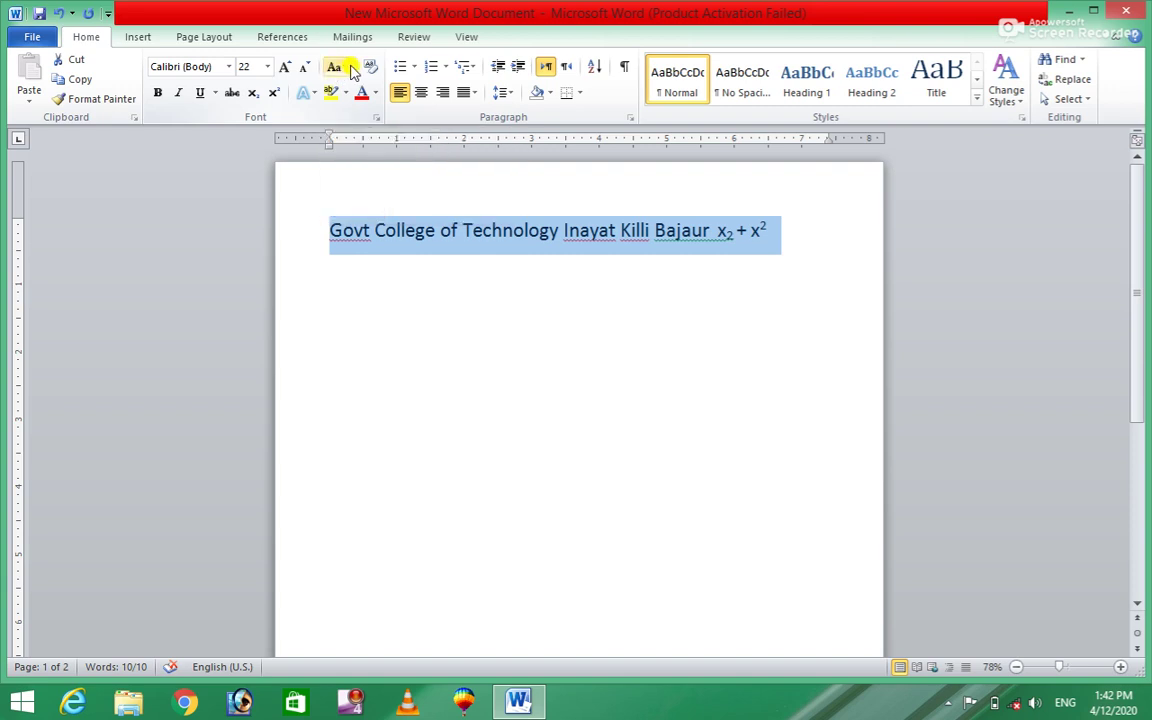
left_click(339, 68)
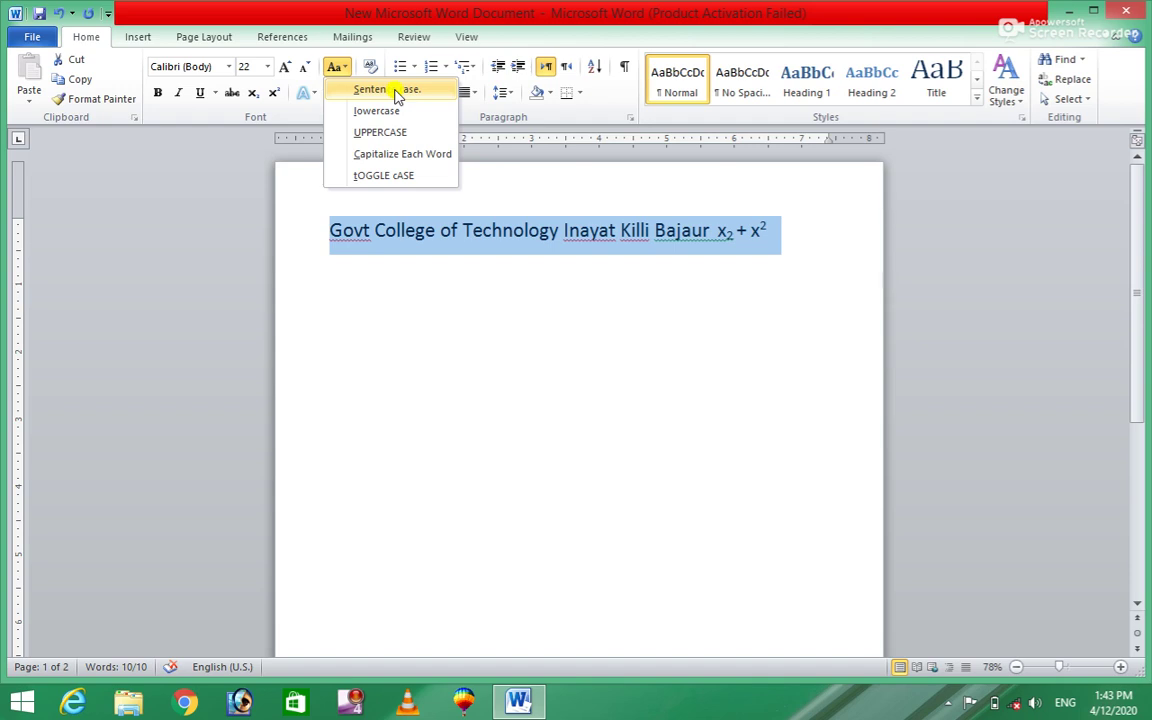
- Try lowercase, UPPERCASE and Capitalize Each Word on the heading with Change Case
key("Escape")
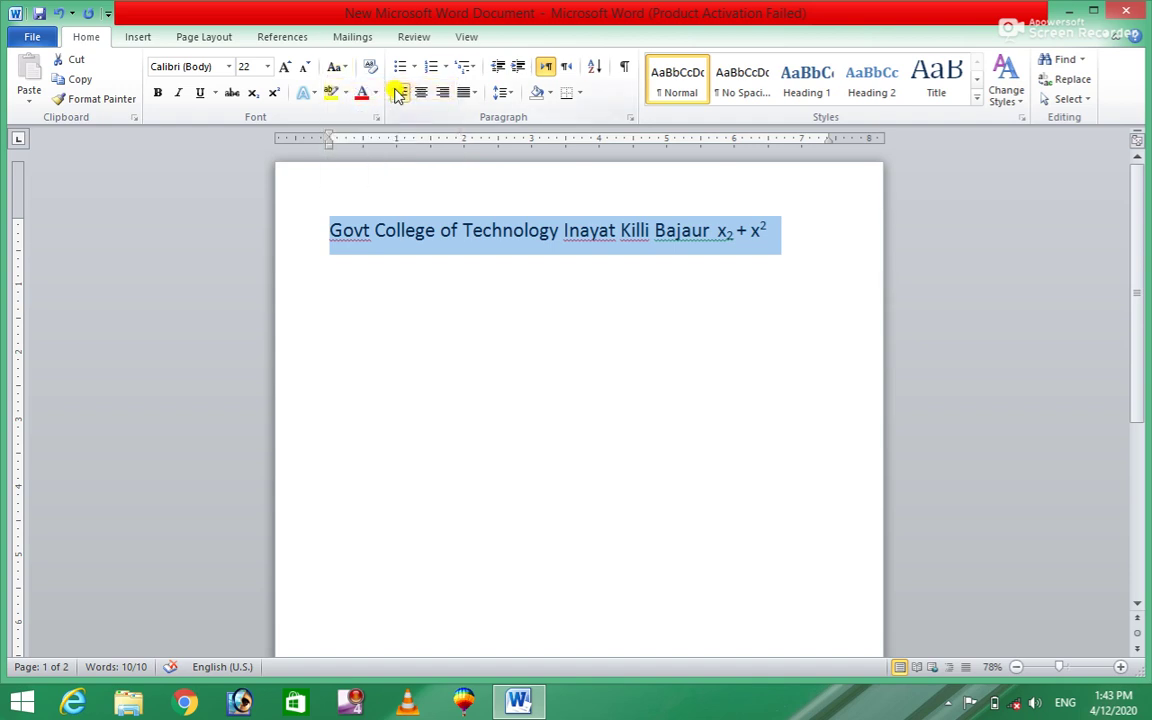
left_click(338, 67)
key("Escape")
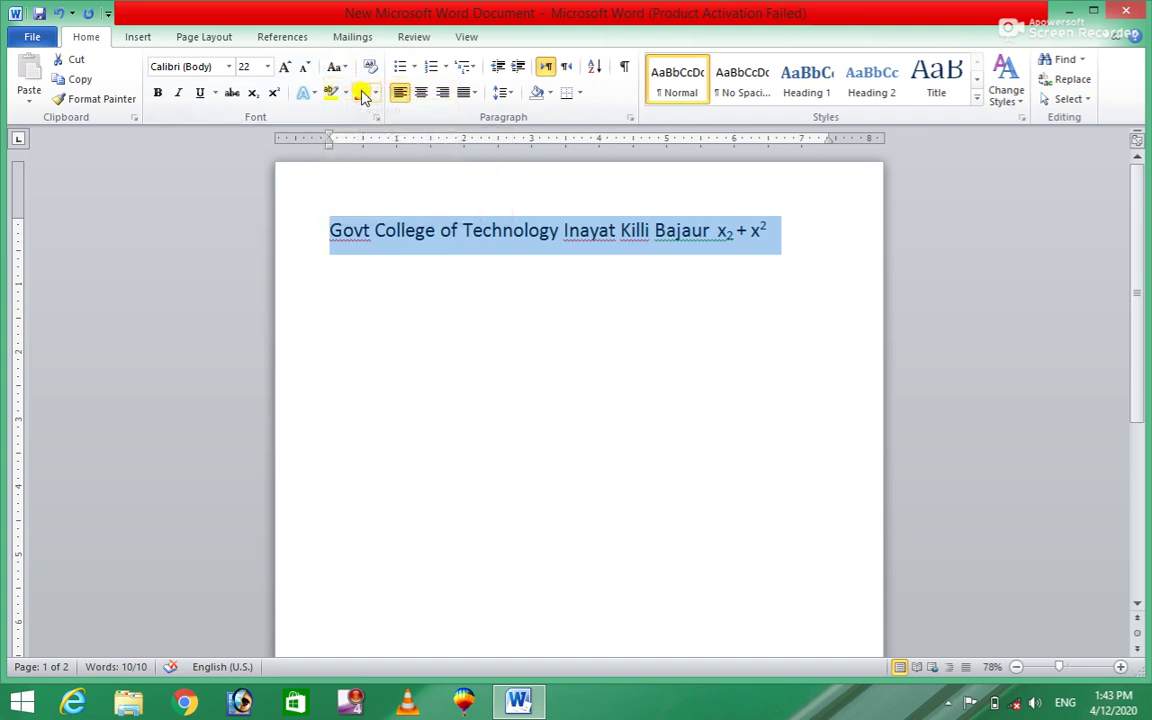
left_click(340, 67)
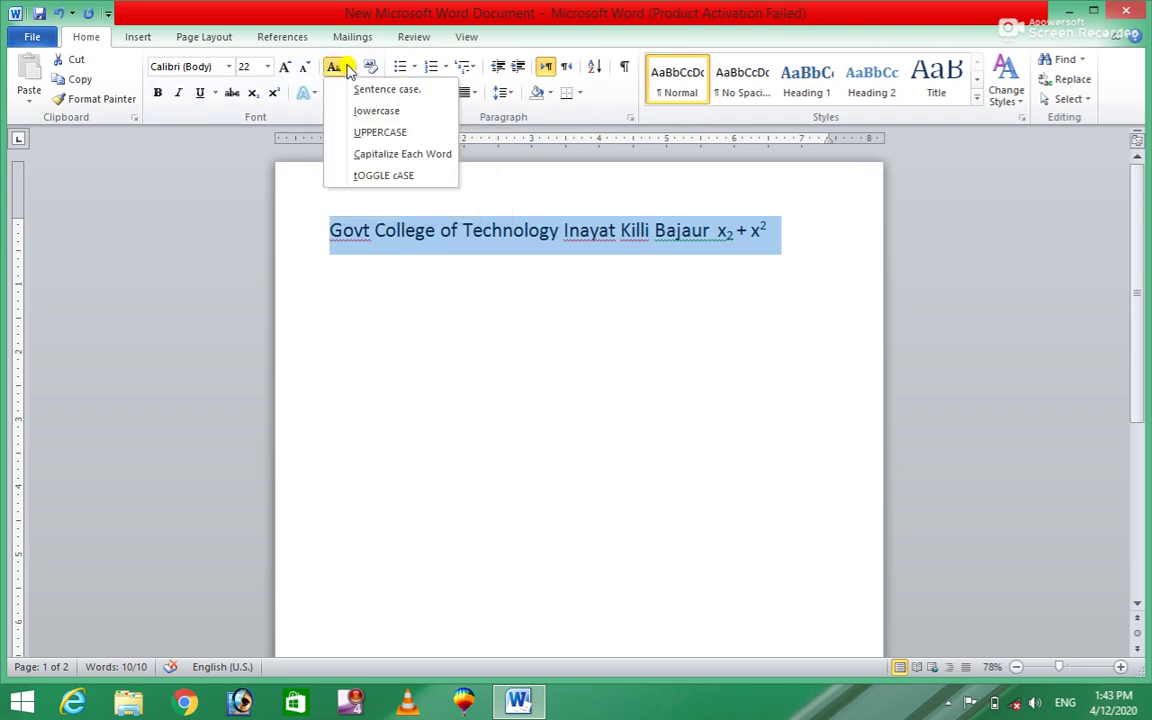
left_click(368, 113)
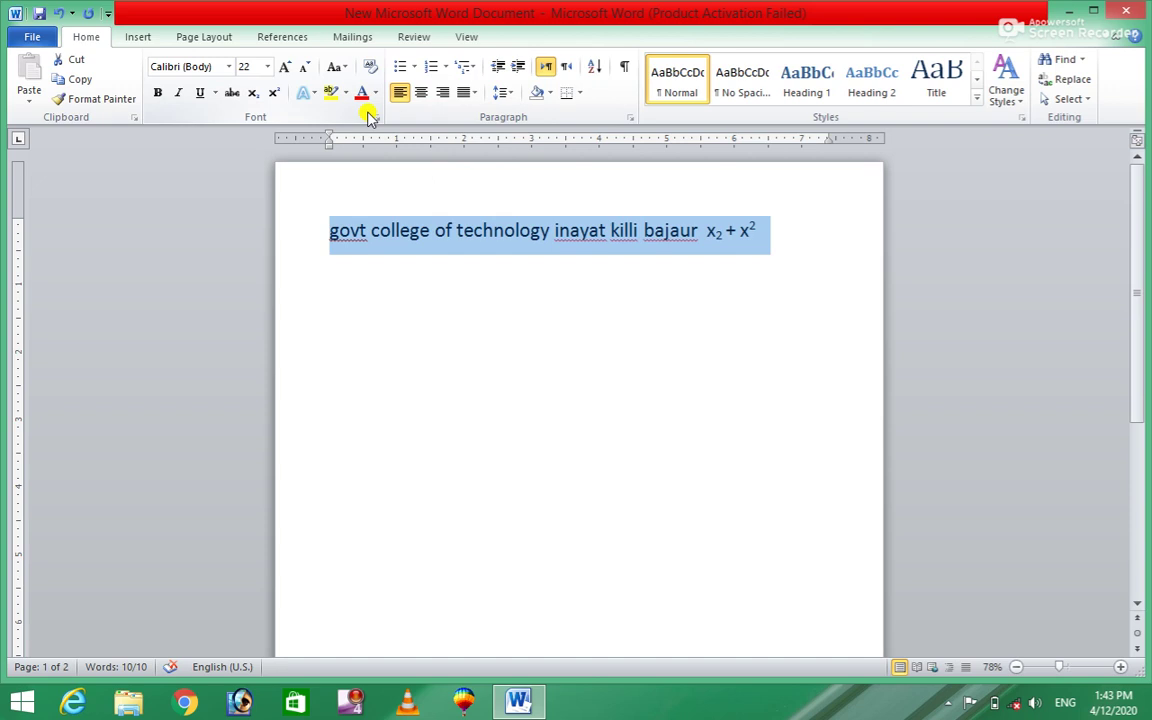
left_click(342, 70)
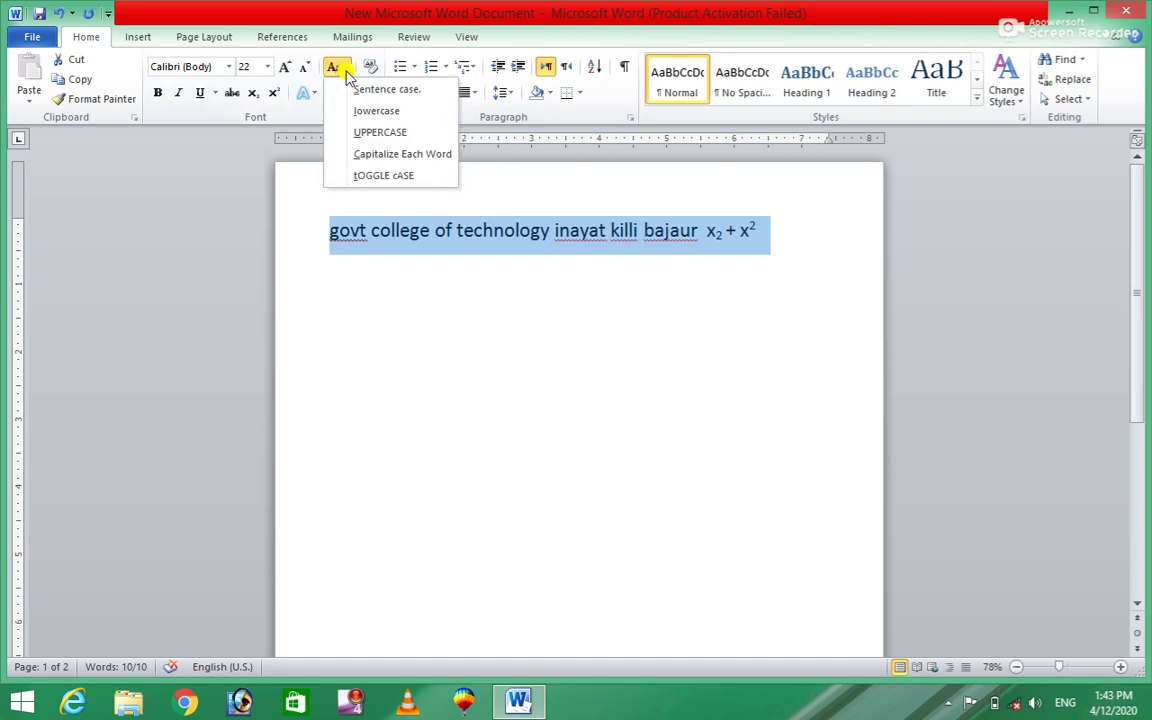
left_click(383, 135)
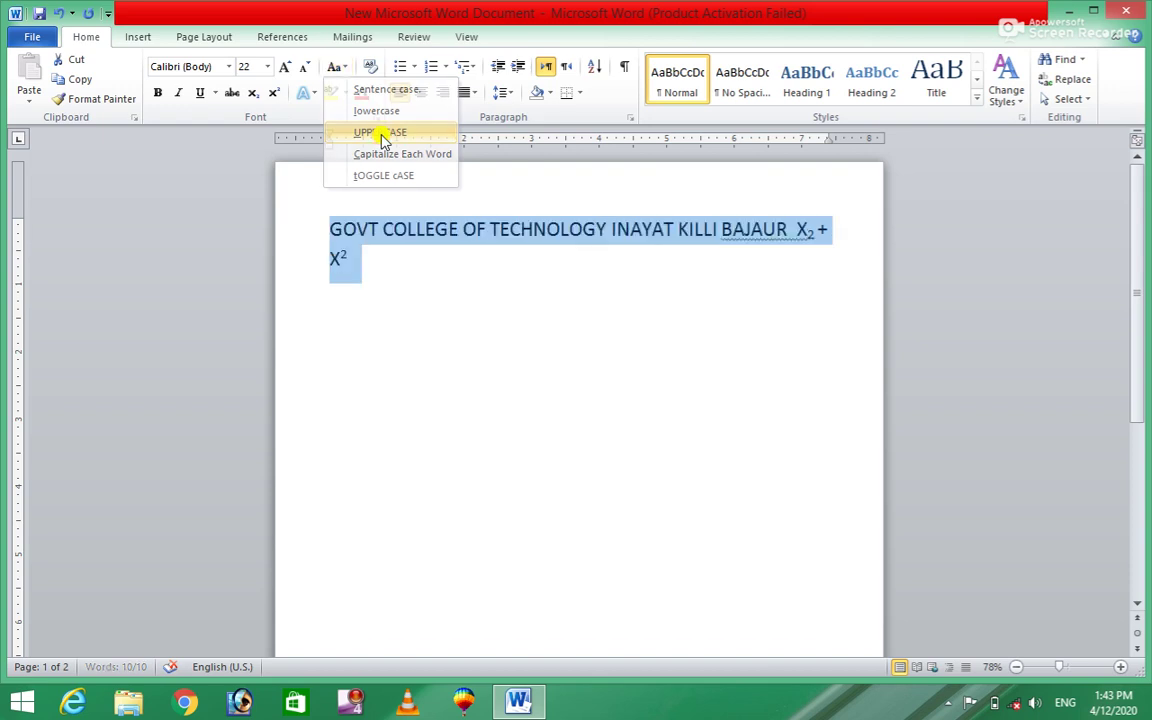
left_click(336, 67)
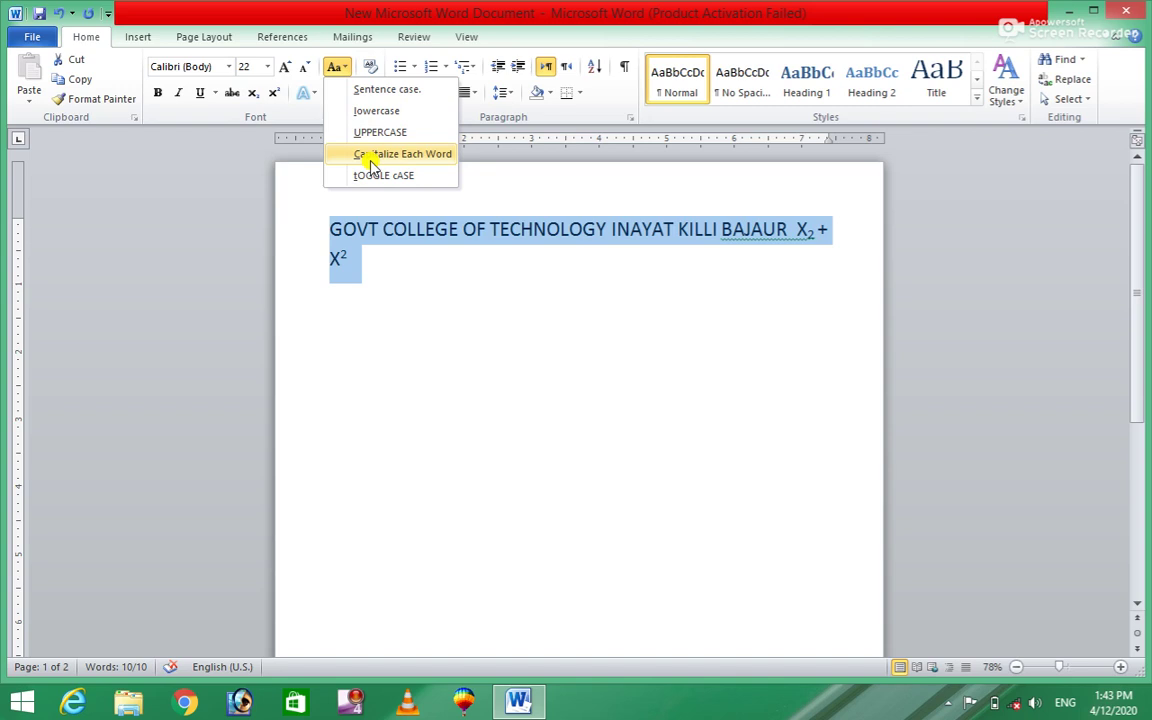
left_click(370, 158)
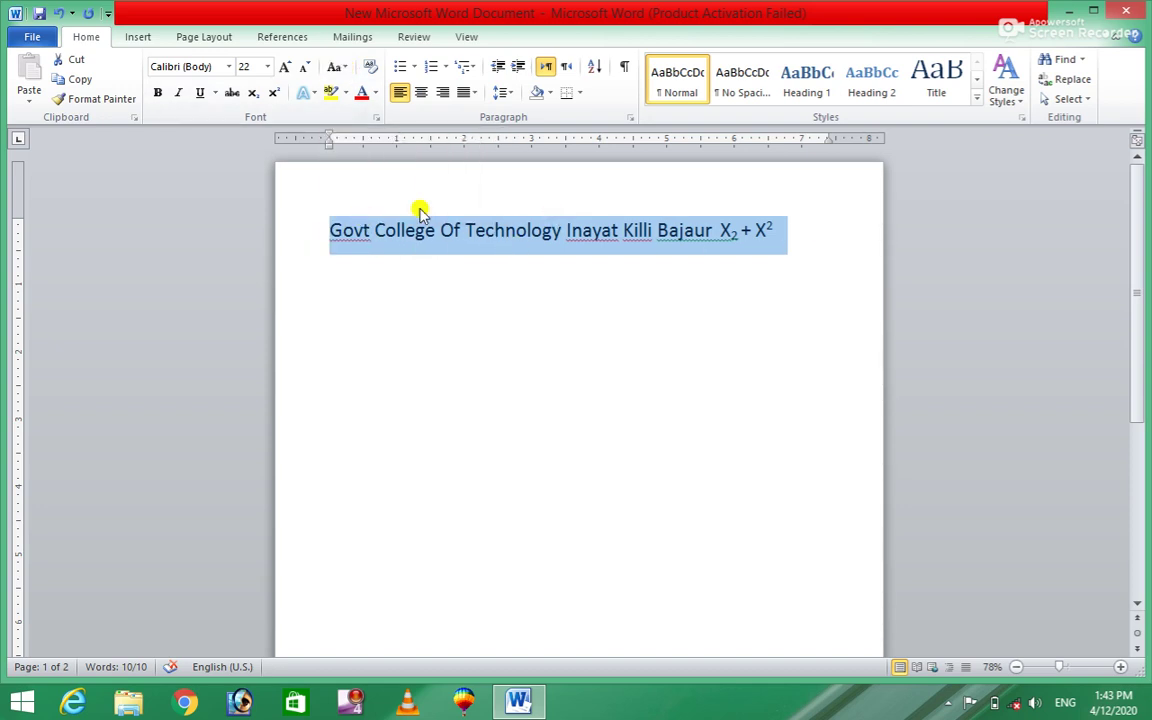
- Cycle the heading through tOGGLE cASE, Sentence case and lowercase, ending on Capitalize Each Word
left_click(340, 67)
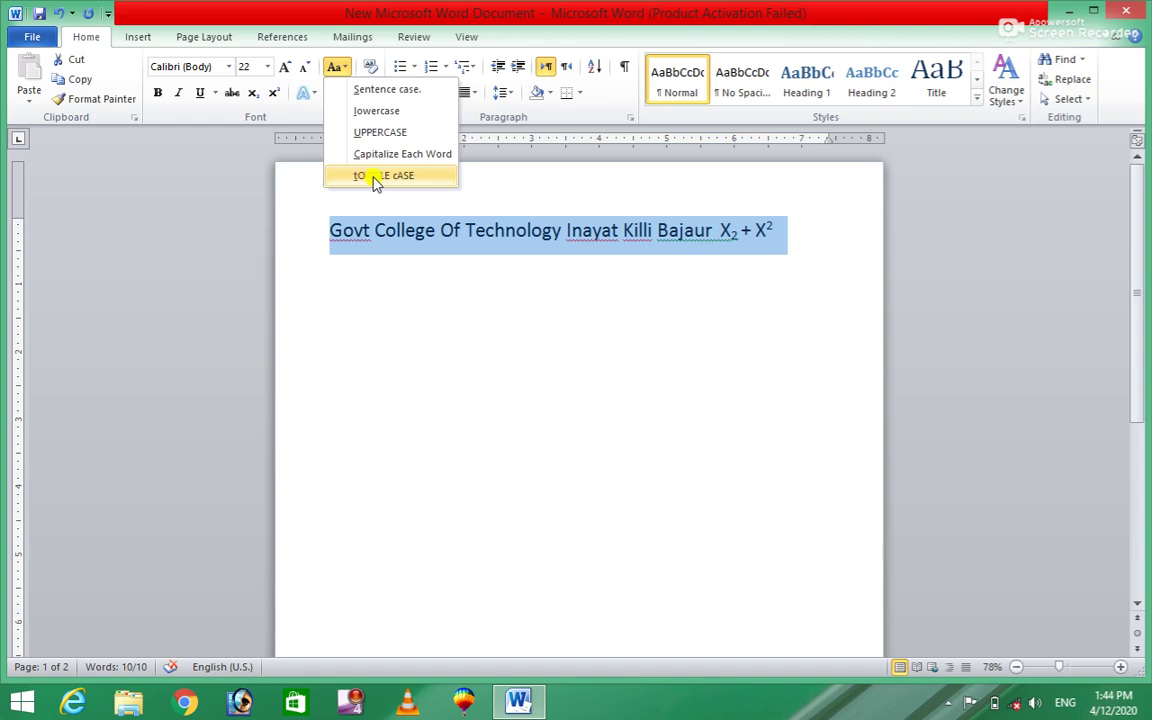
left_click(375, 178)
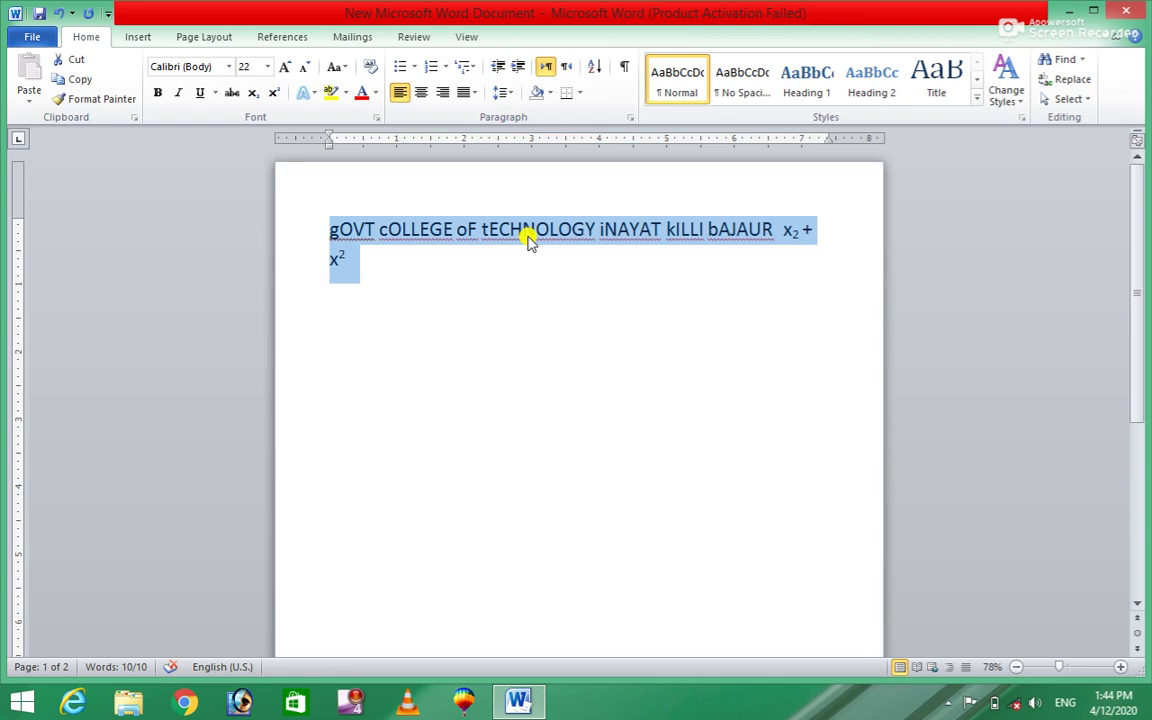
left_click(340, 67)
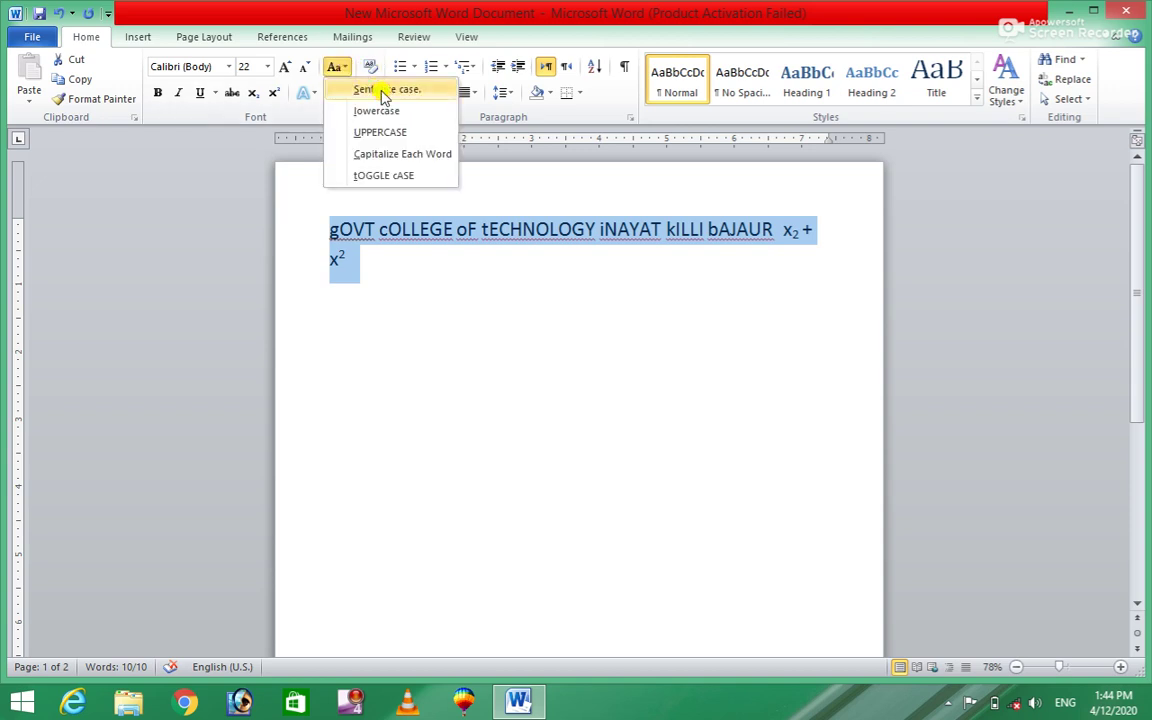
left_click(384, 92)
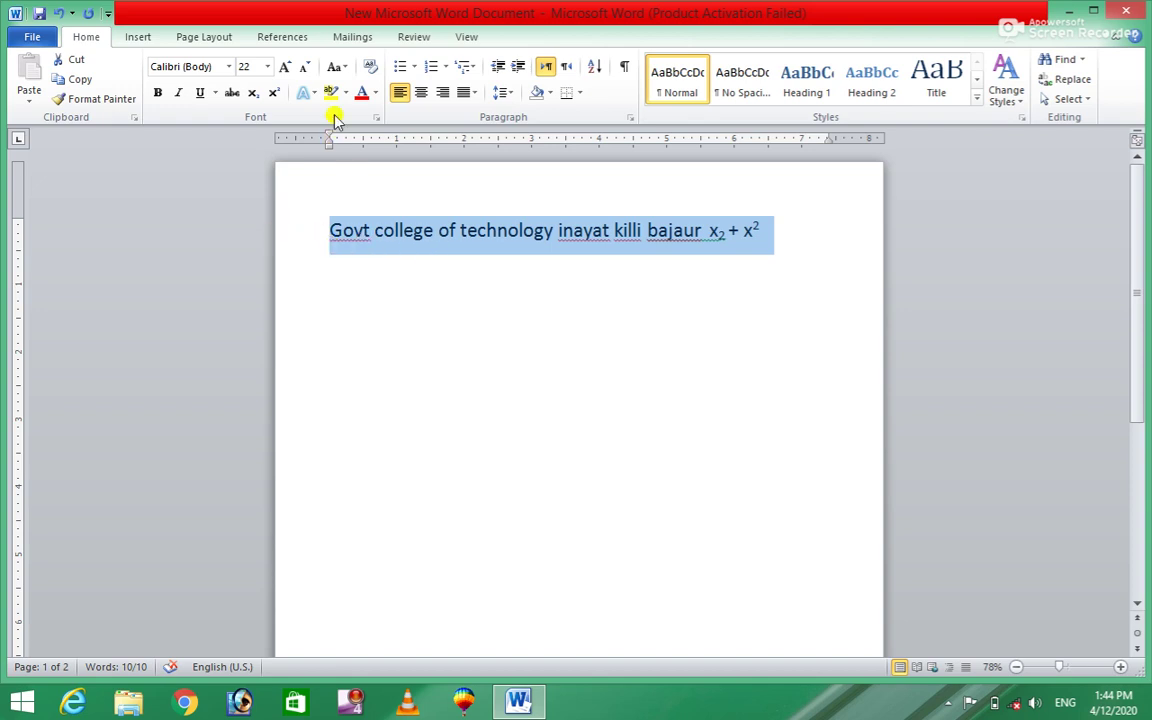
left_click(341, 68)
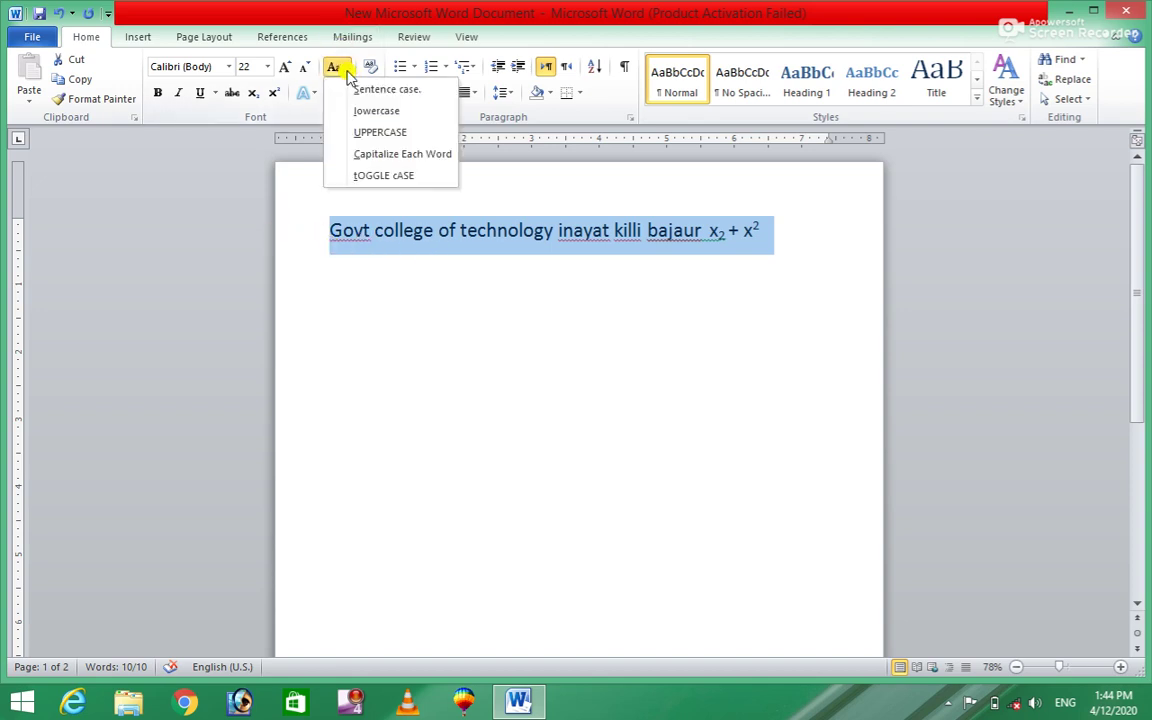
left_click(376, 111)
left_click(338, 68)
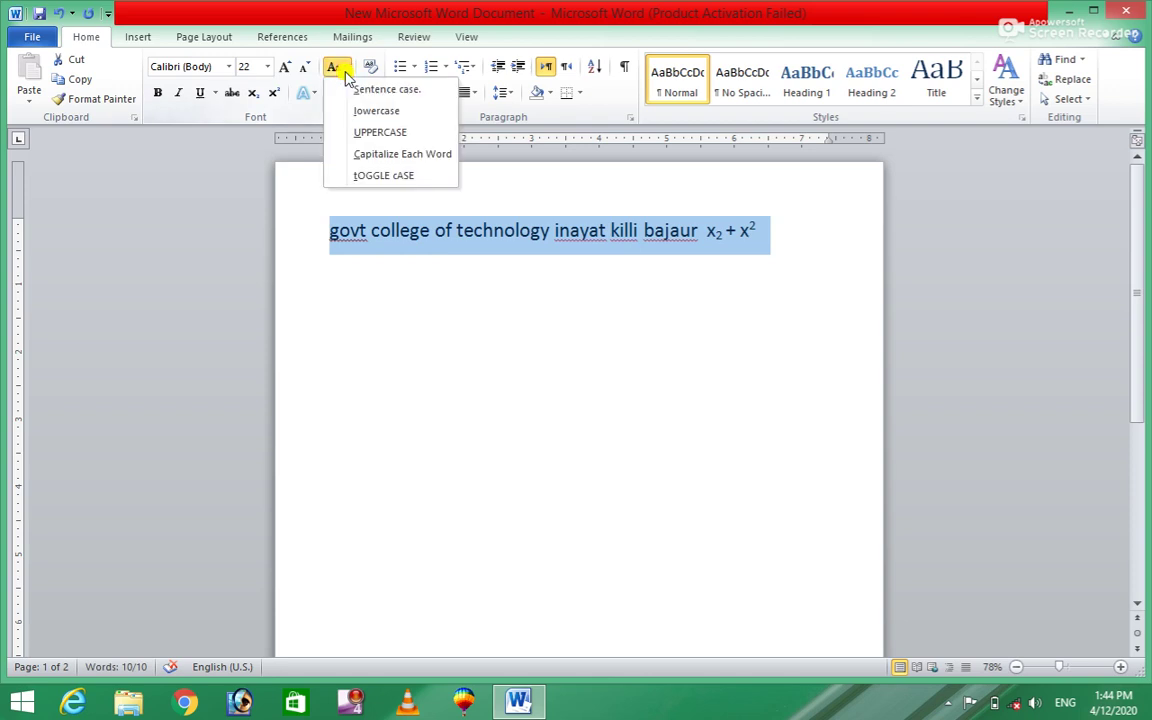
left_click(369, 92)
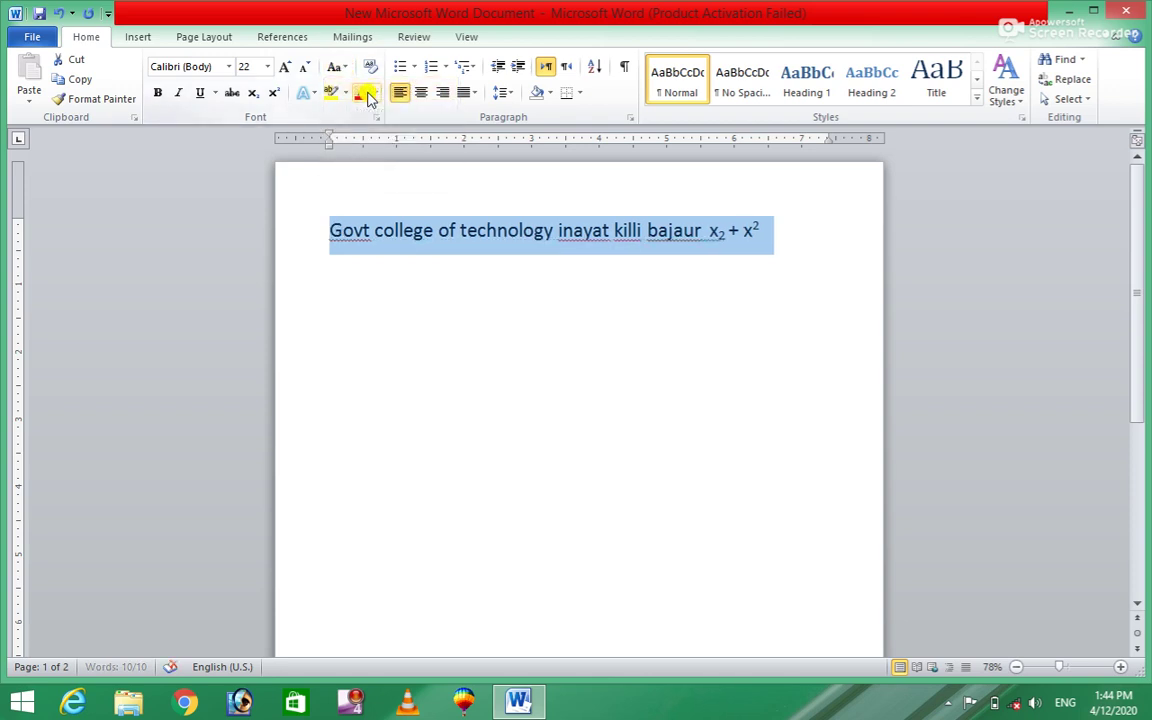
left_click(340, 68)
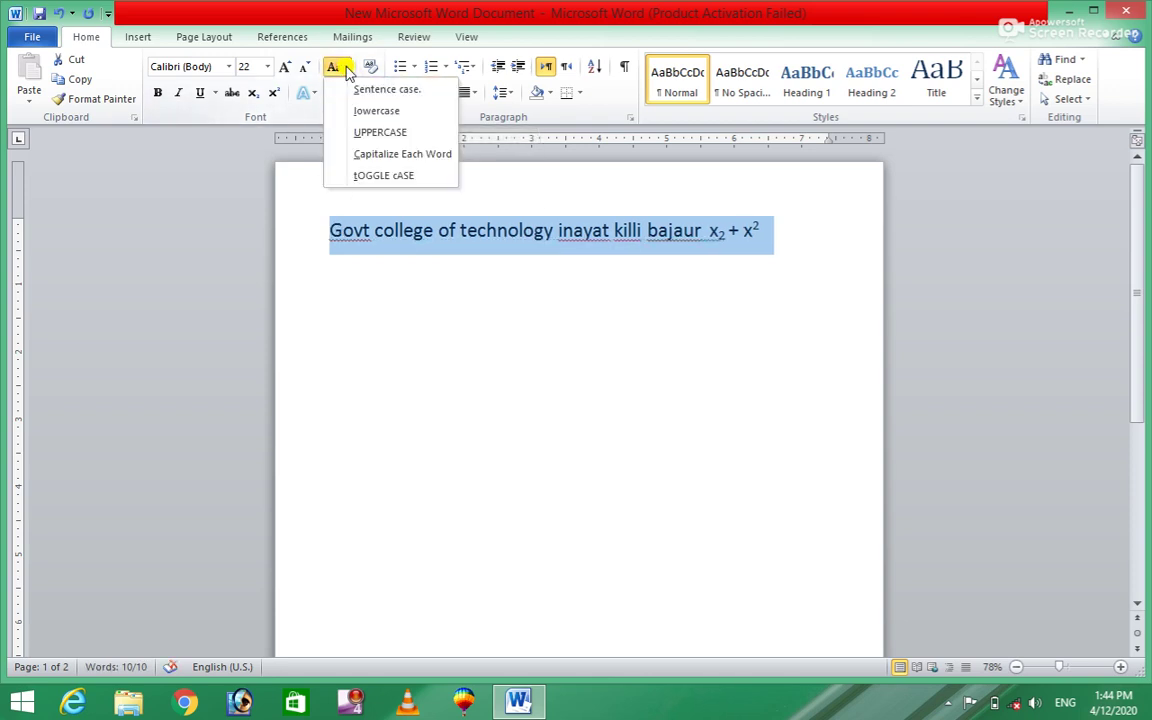
left_click(359, 158)
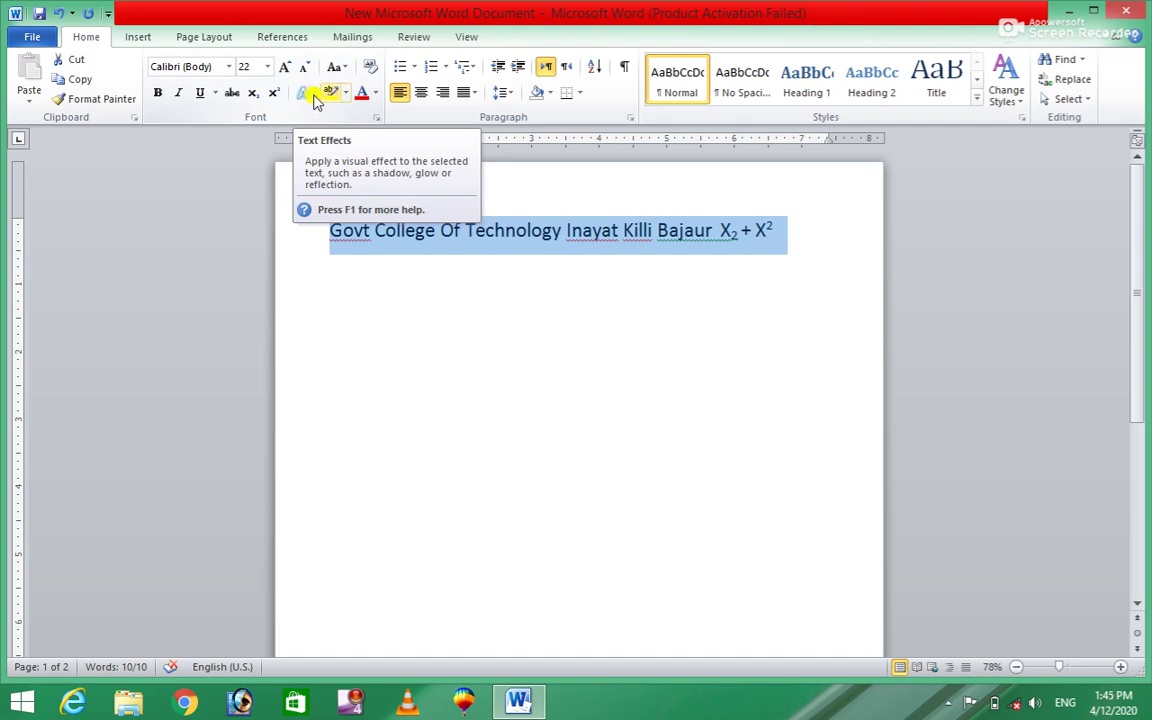
- Give the heading letters a red text outline through Text Effects
left_click(313, 94)
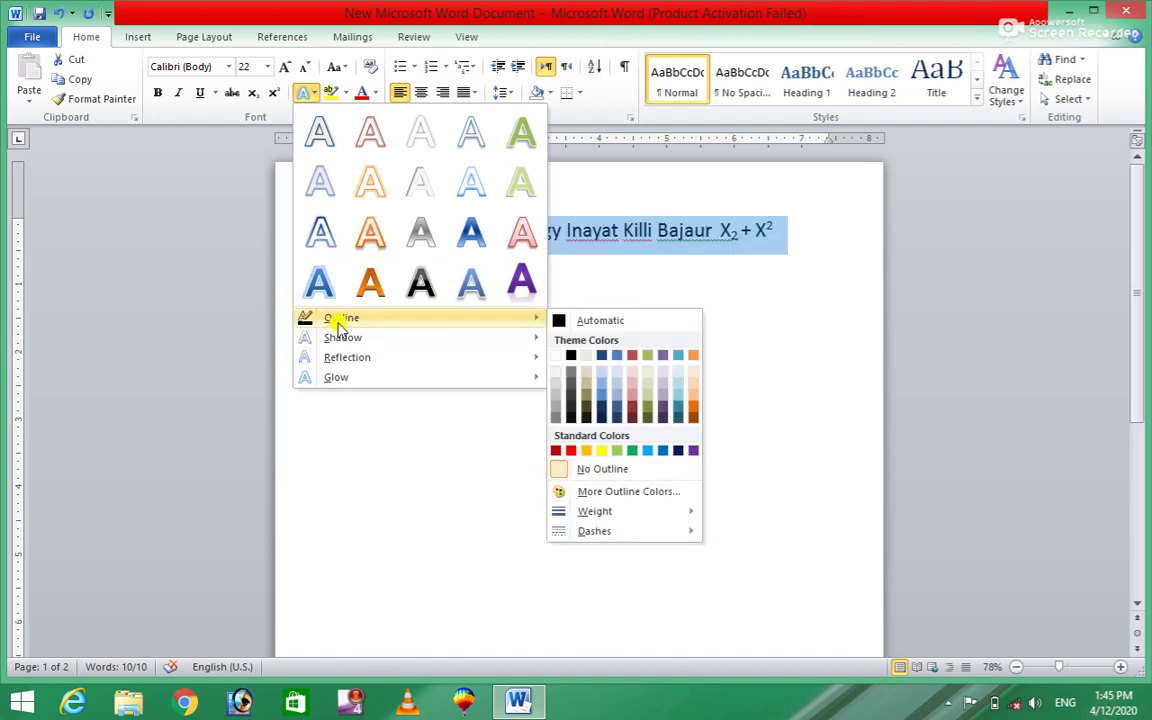
mouse_move(341, 317)
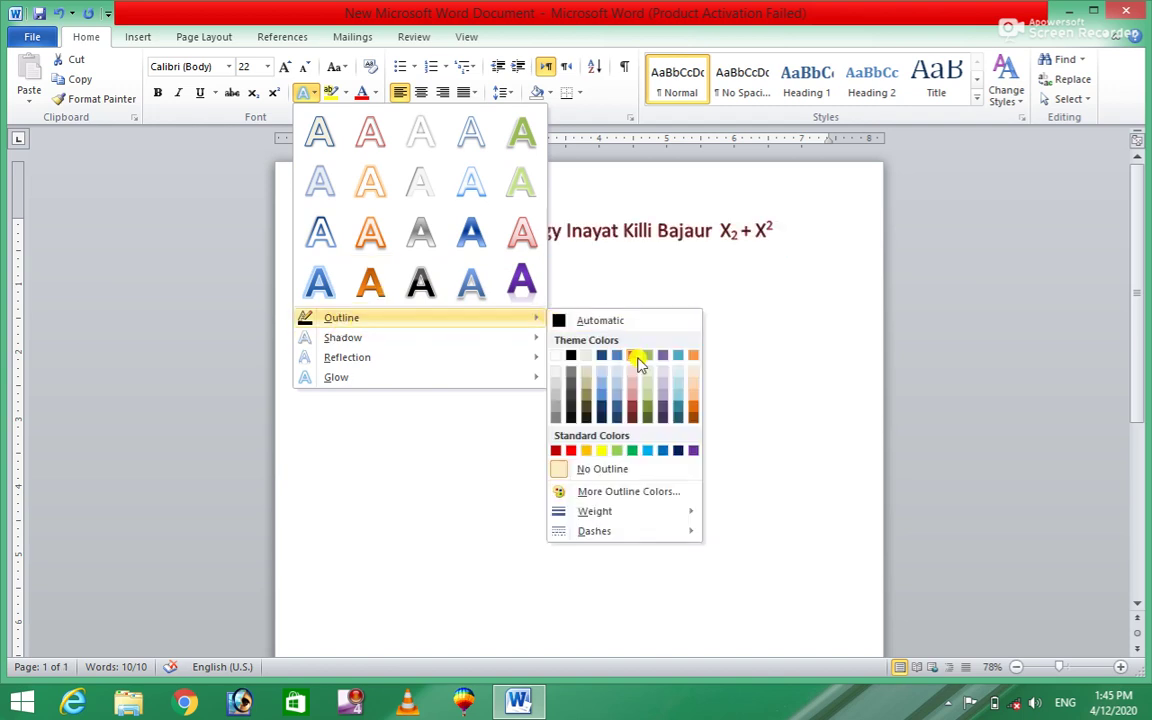
left_click(556, 451)
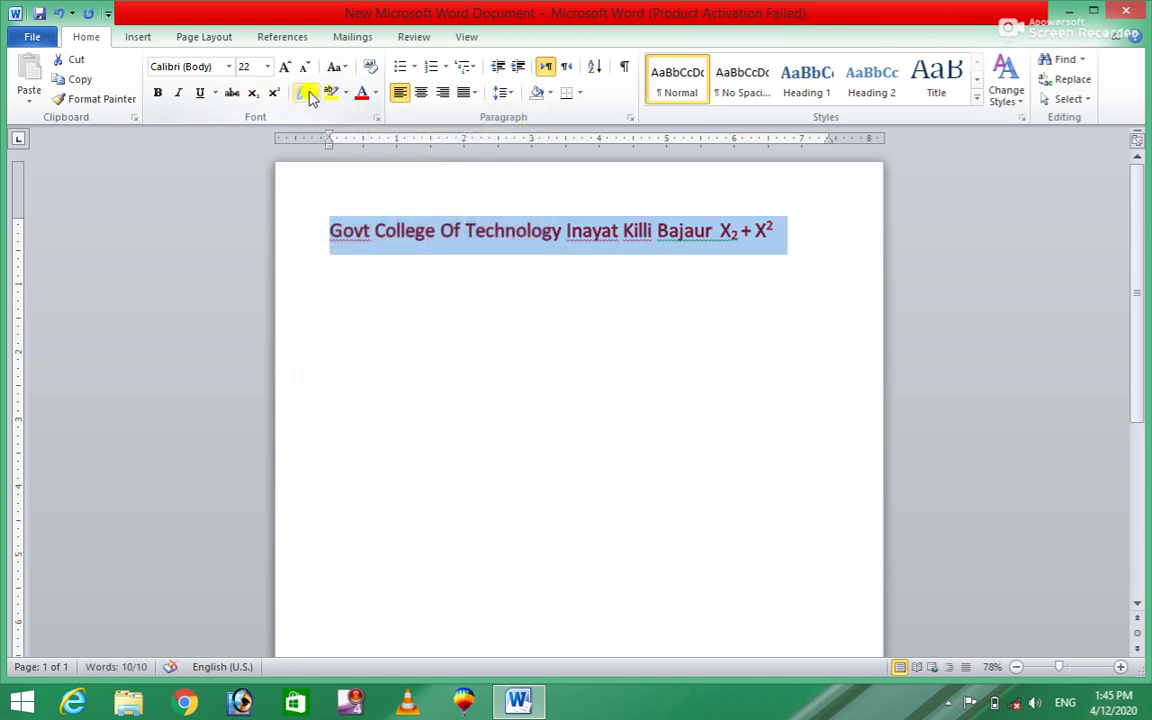
left_click(312, 95)
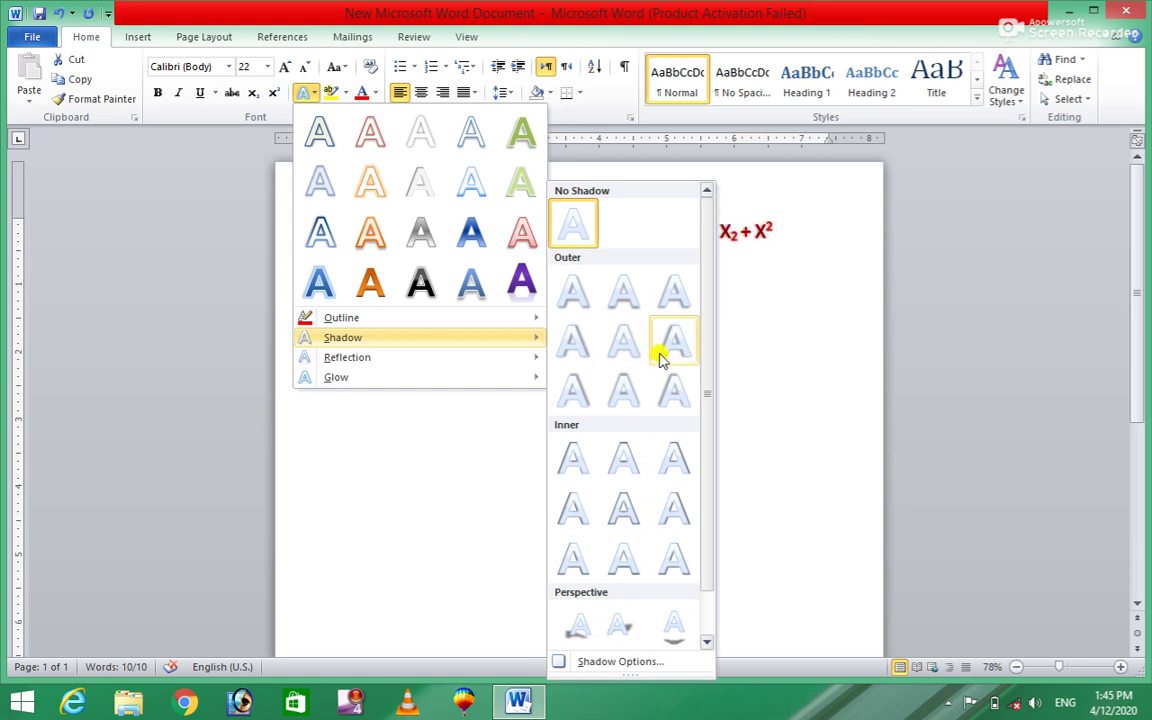
- Add an Outer Offset Center shadow to the heading, then reselect the whole line
left_click(619, 357)
left_click(619, 350)
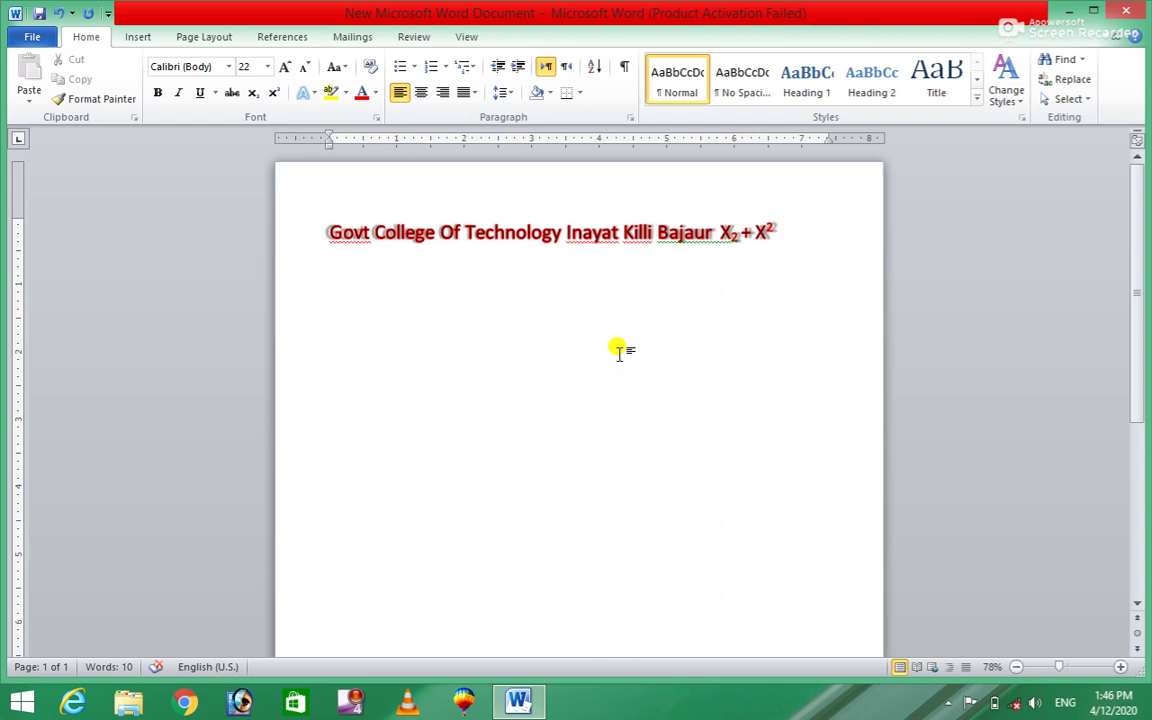
left_click_drag(780, 224, 244, 214)
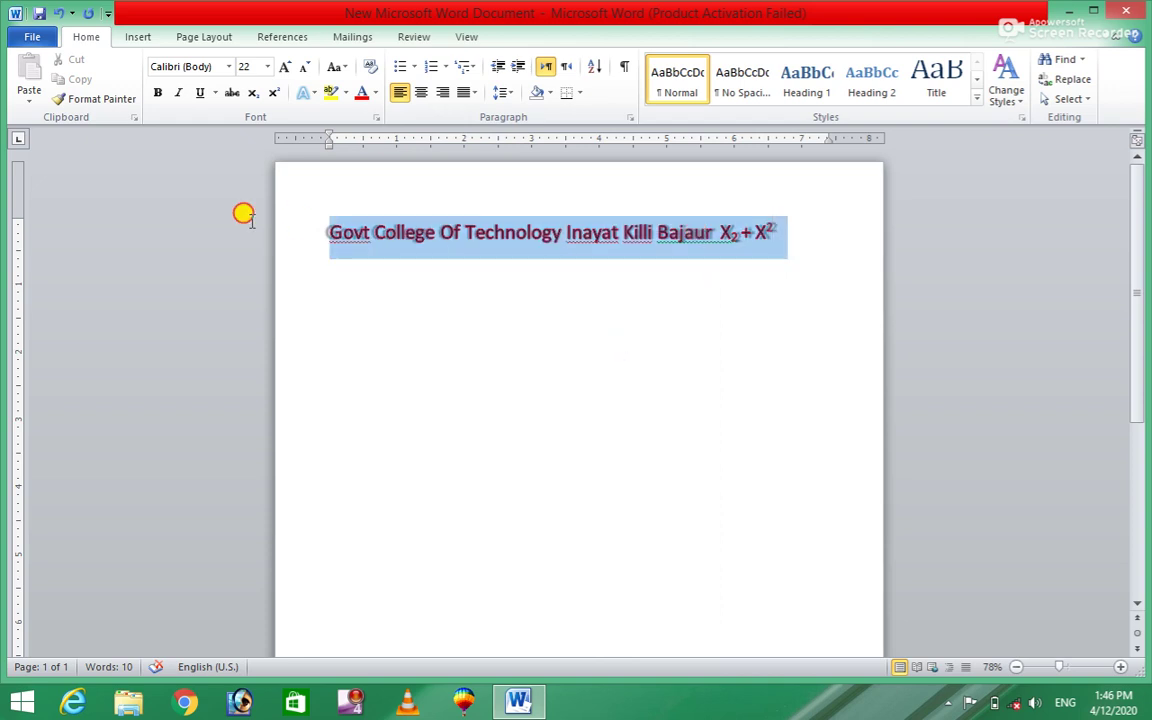
left_click(310, 94)
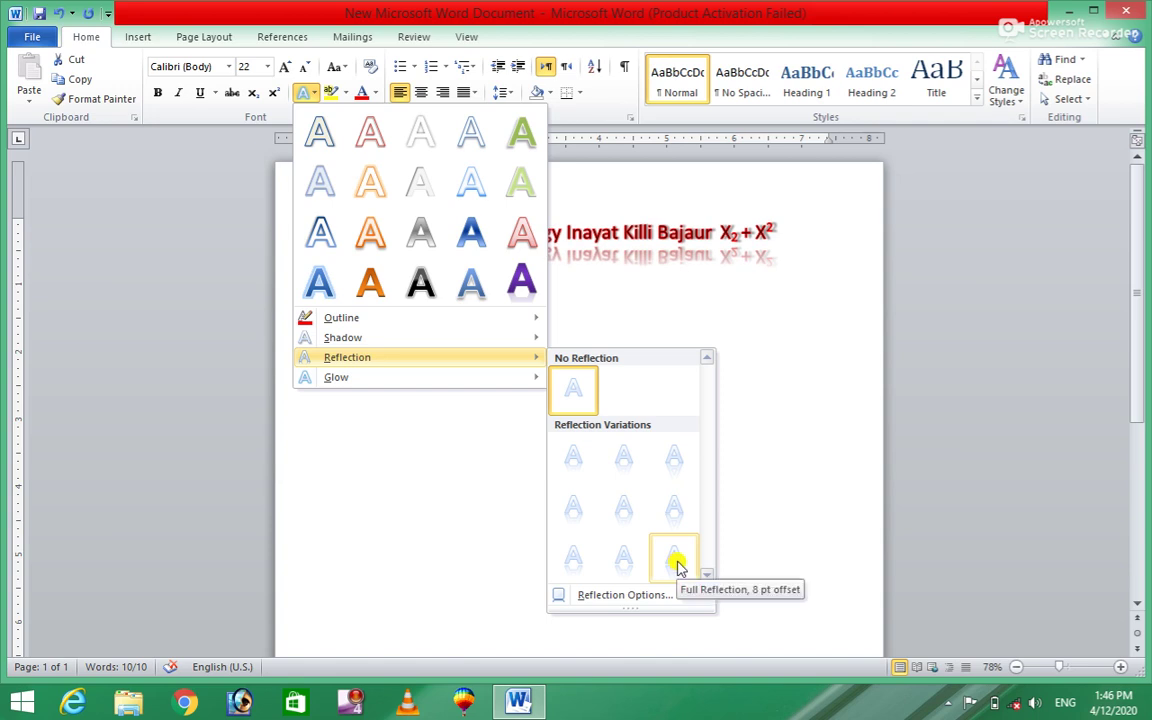
- Apply the Half Reflection, 4 pt offset preset to the heading, then reselect the line
left_click(603, 596)
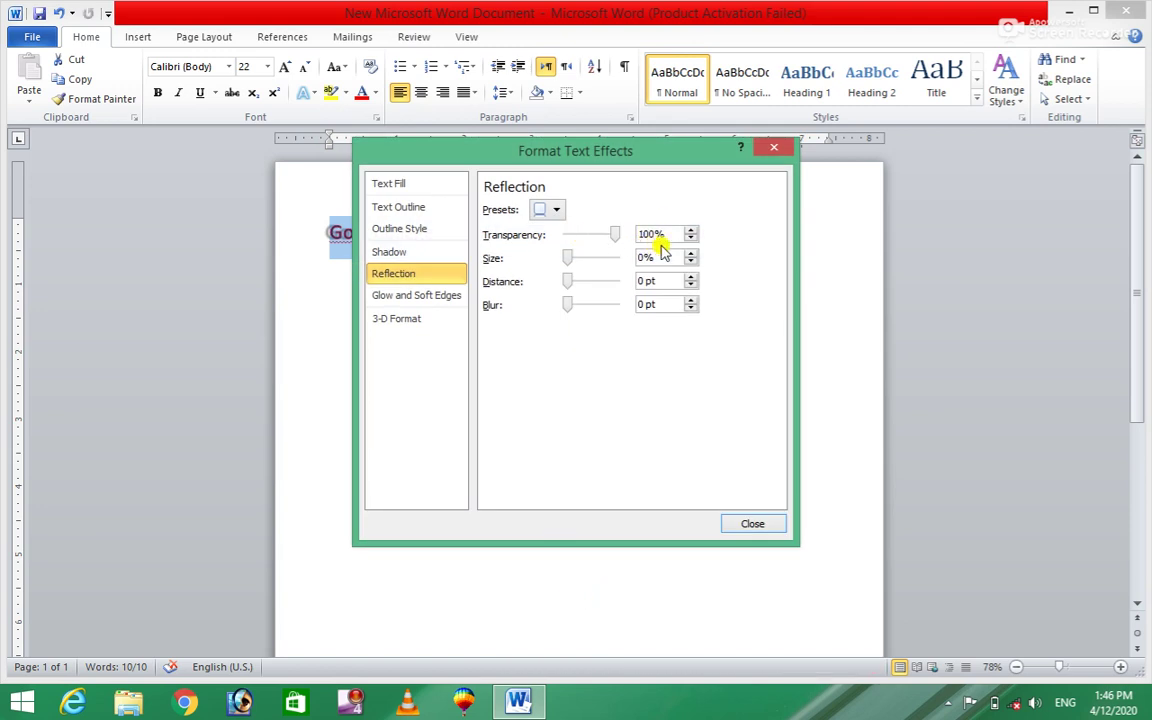
left_click(557, 212)
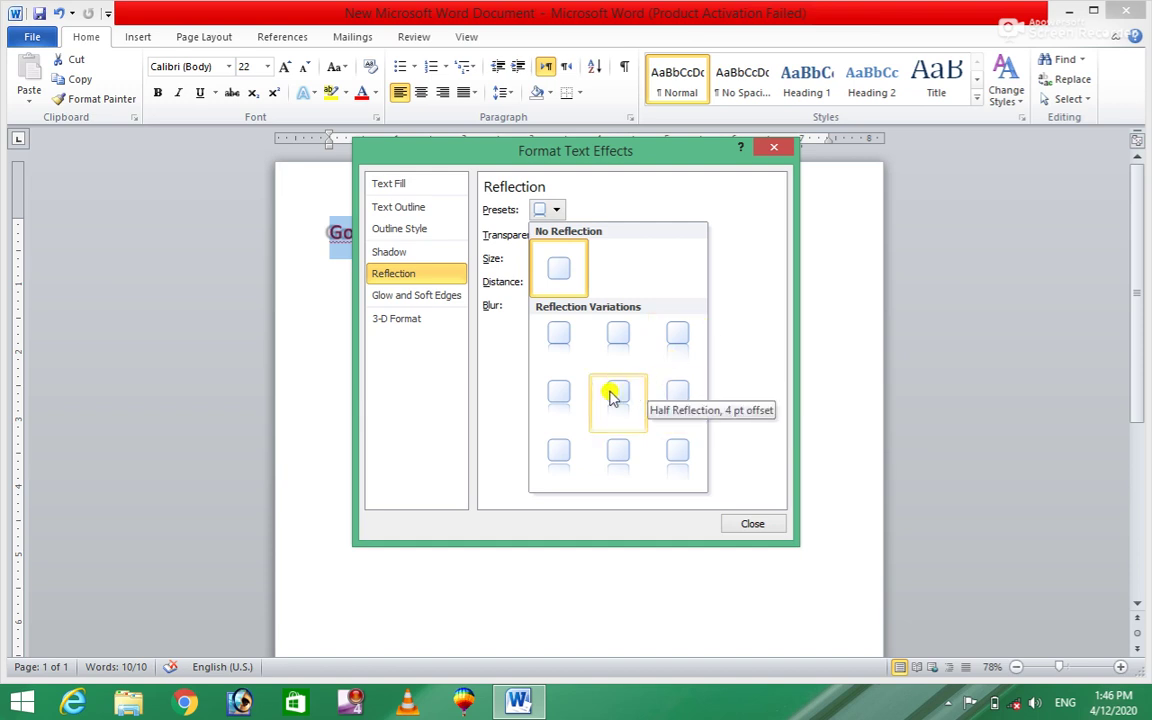
left_click(557, 396)
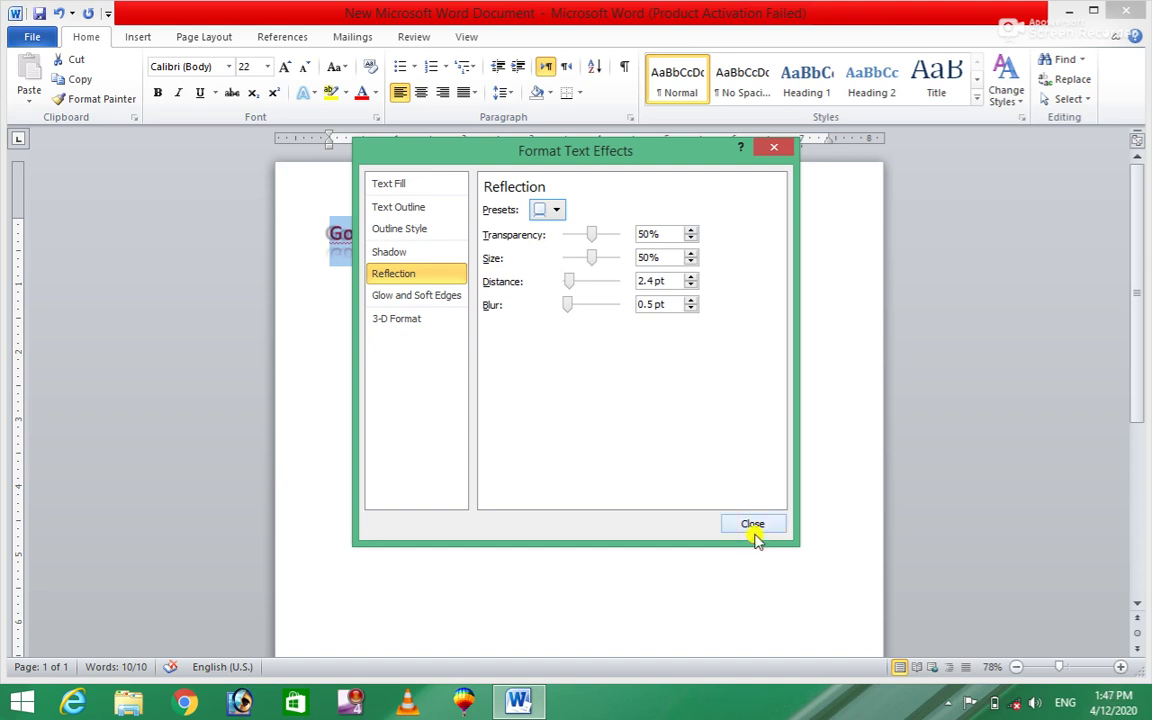
left_click(752, 526)
left_click(643, 419)
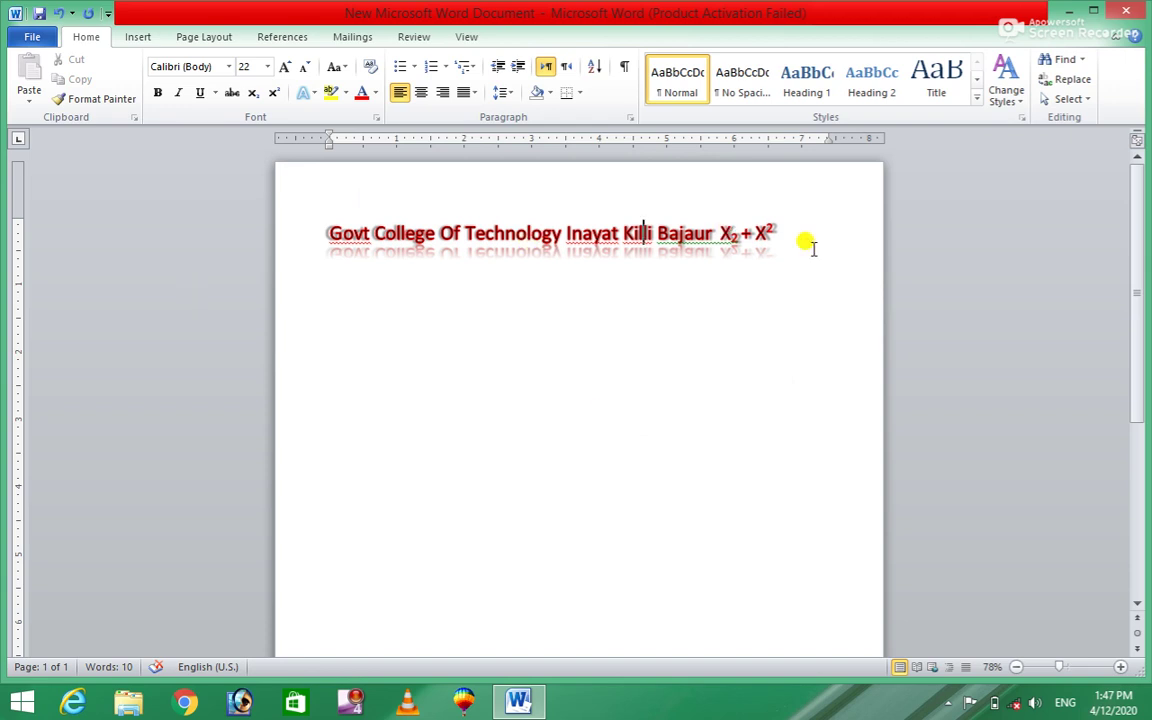
left_click_drag(805, 242, 267, 193)
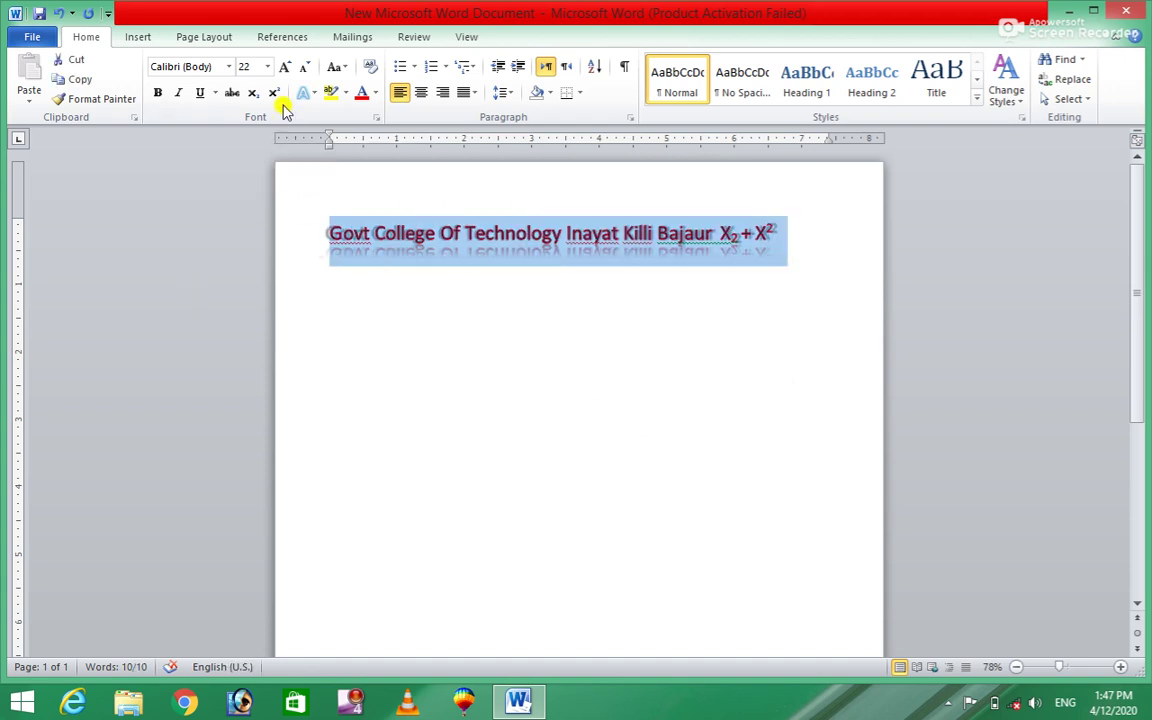
left_click(311, 93)
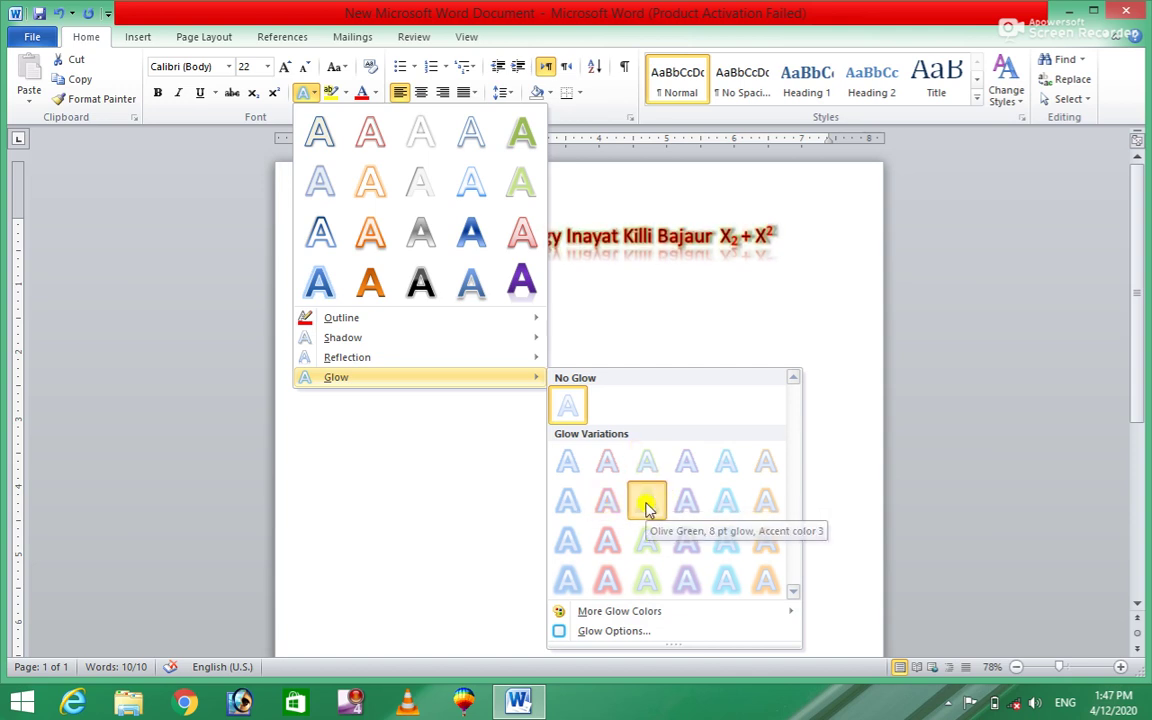
- Add an Olive Green, 8 pt glow (Accent color 3) to the heading, then reselect it
left_click(646, 507)
left_click(507, 393)
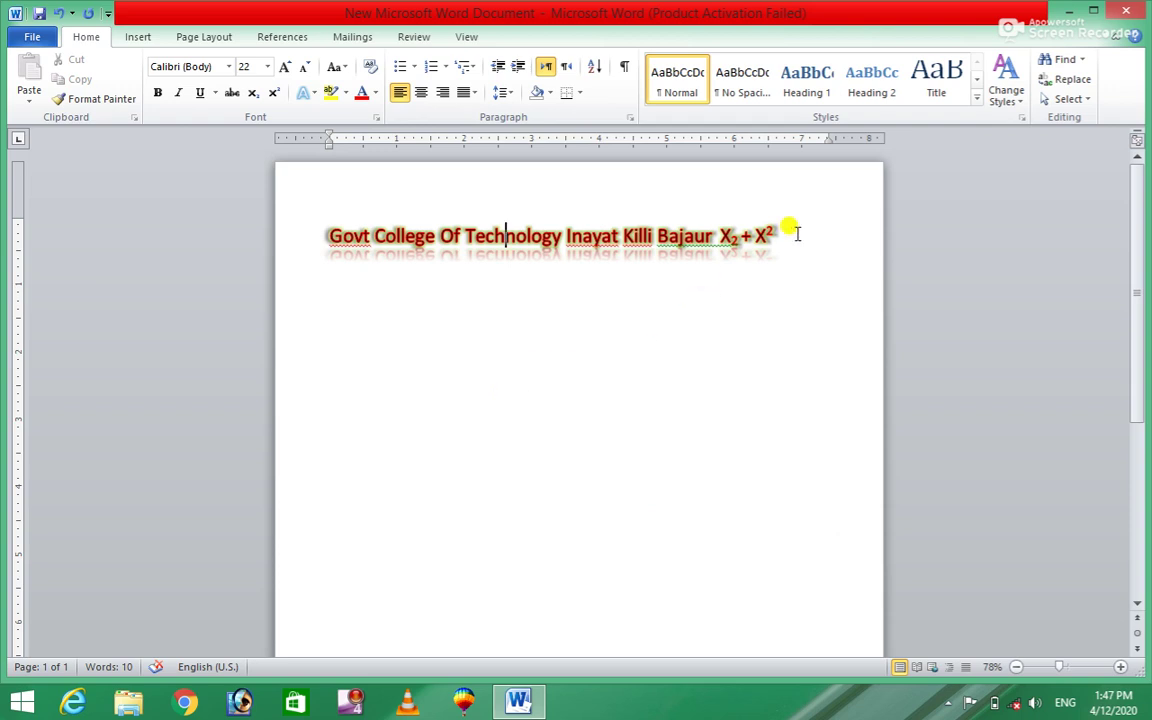
left_click_drag(789, 231, 327, 252)
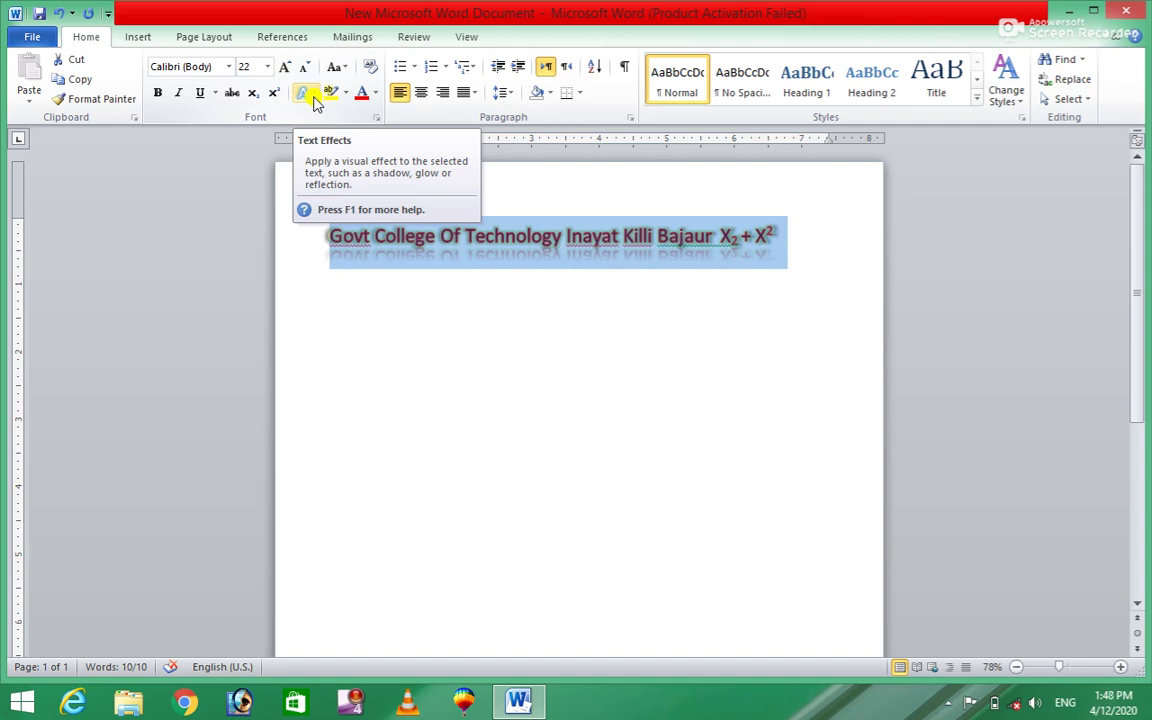
- Change the heading's text outline to green and highlight the line in yellow
left_click(312, 92)
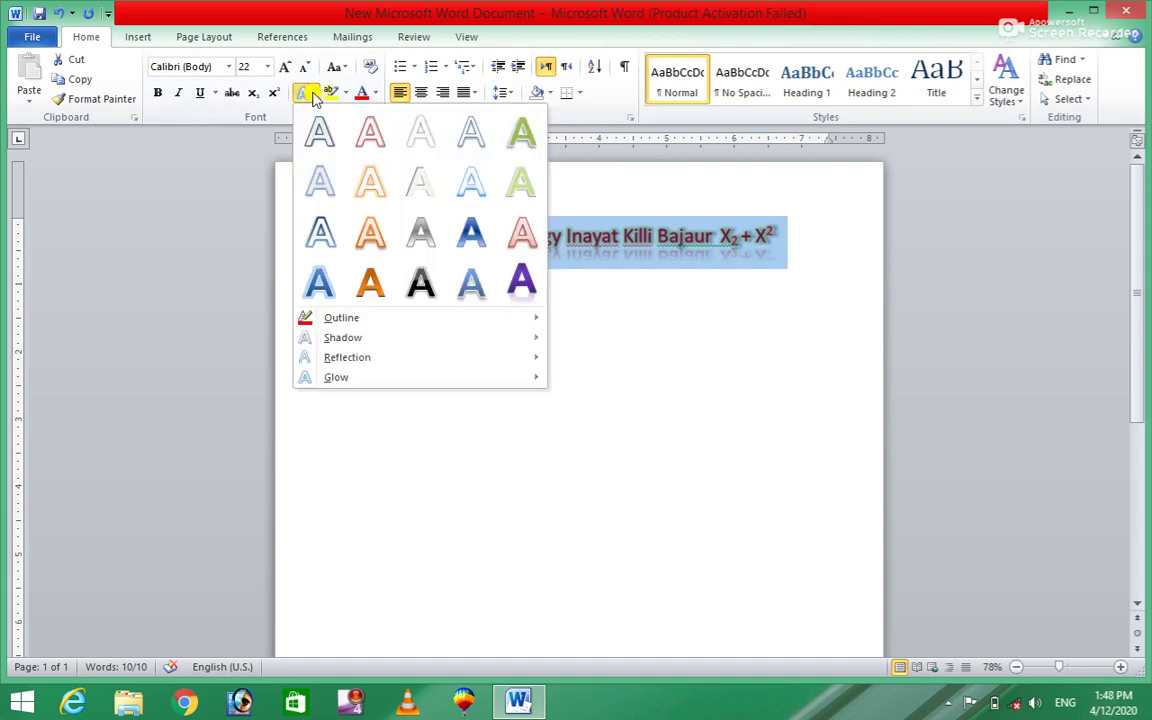
mouse_move(341, 317)
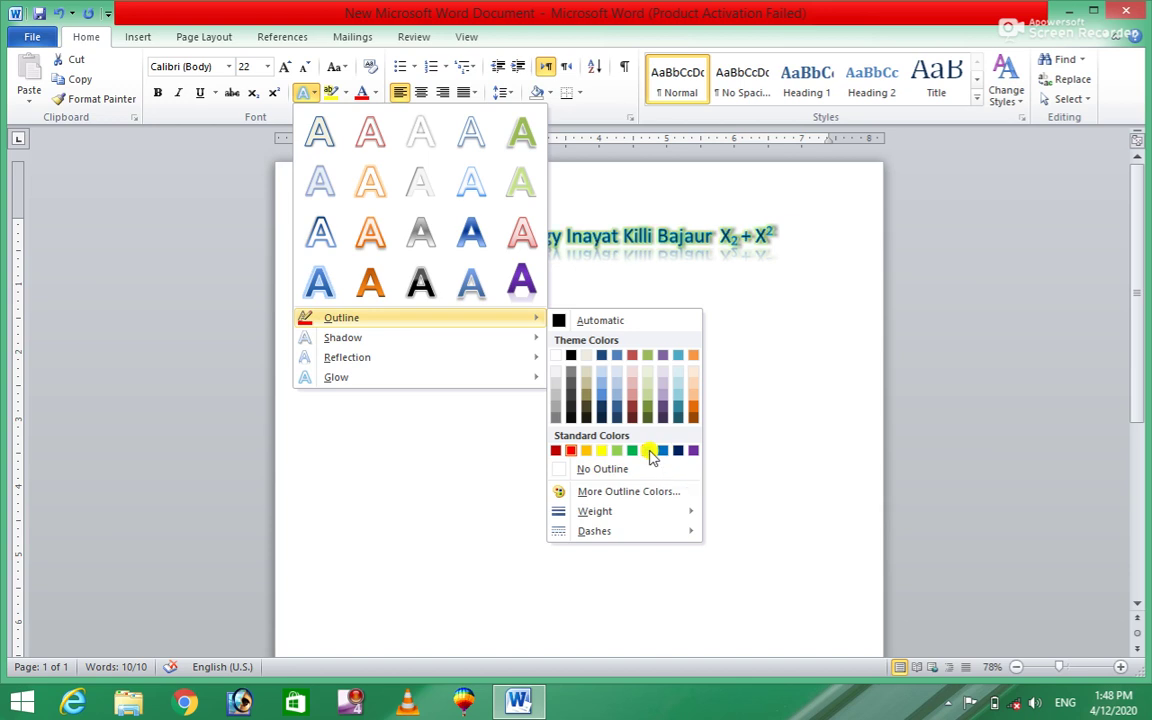
left_click(633, 450)
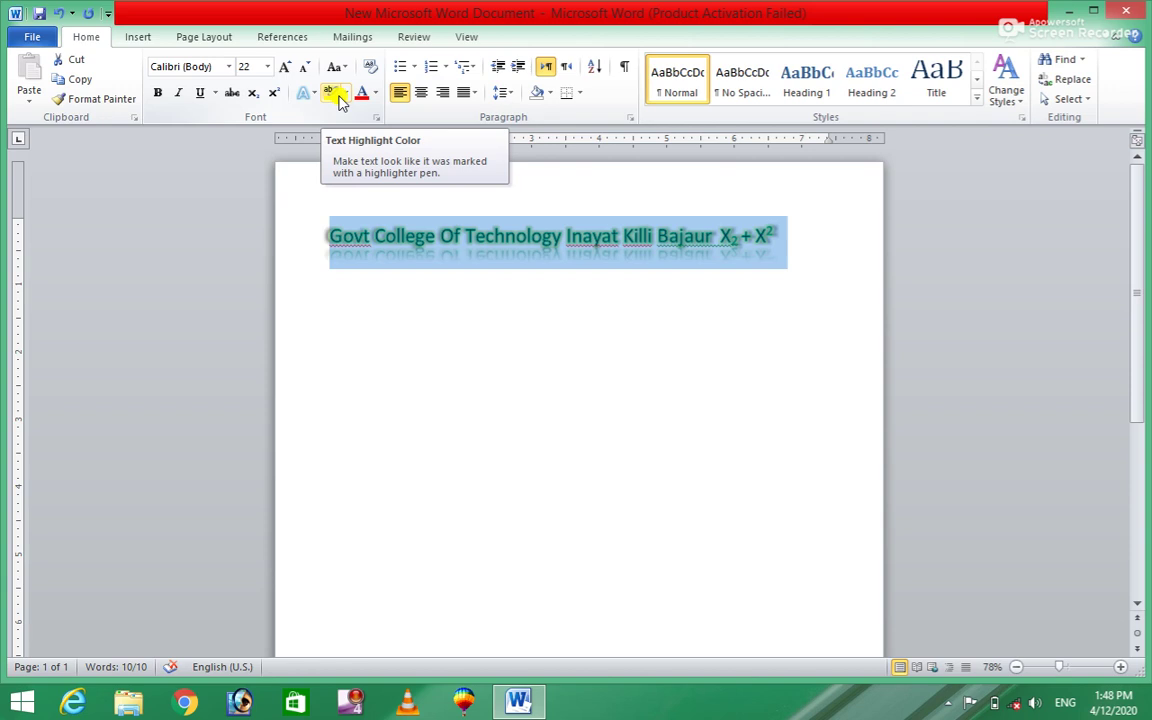
left_click(338, 93)
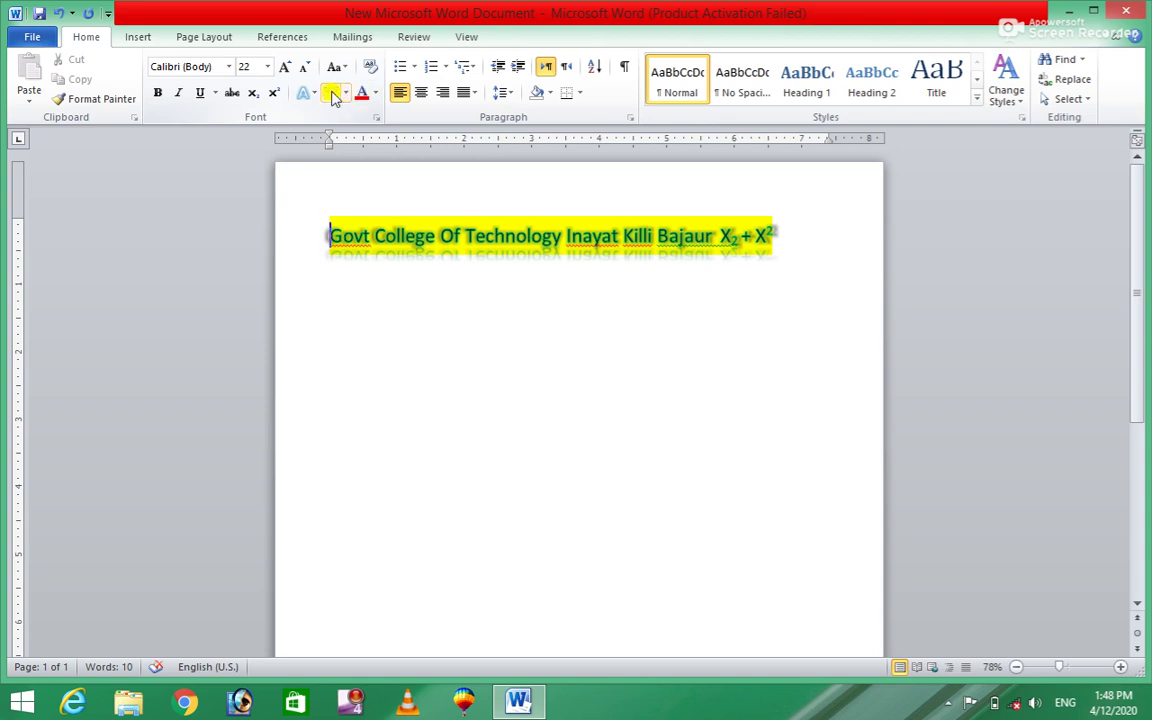
- Select the title, clear its highlight with No Color, then try a red highlight across it
left_click(347, 94)
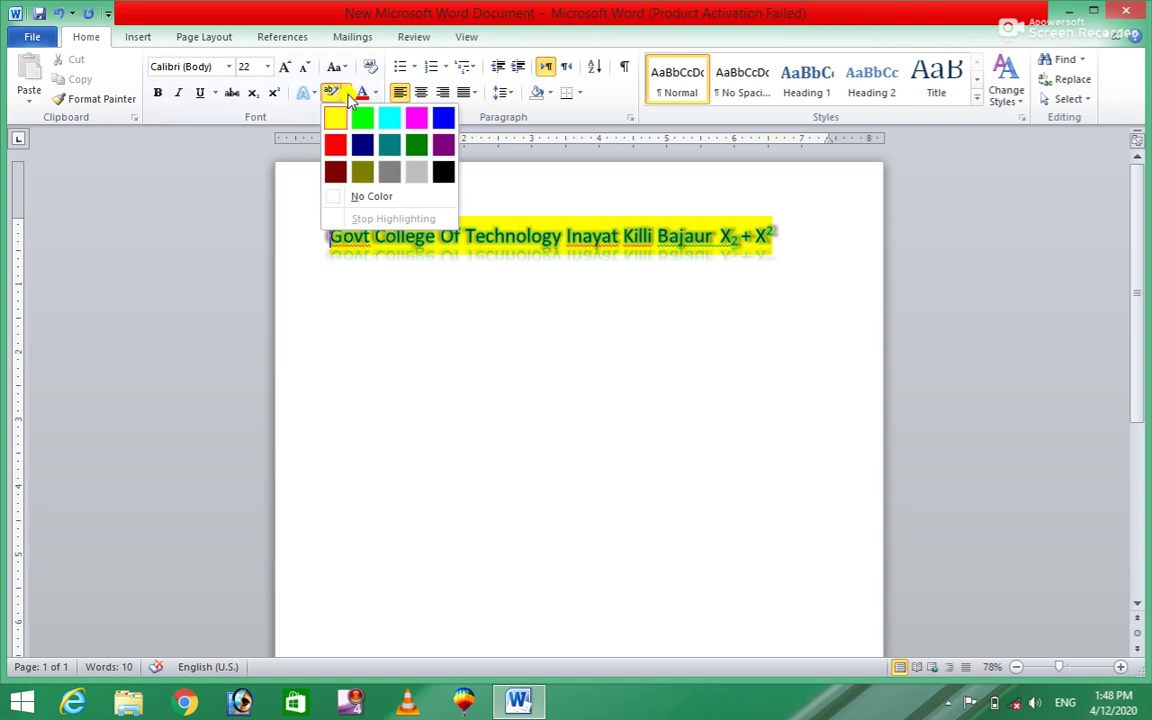
left_click(338, 195)
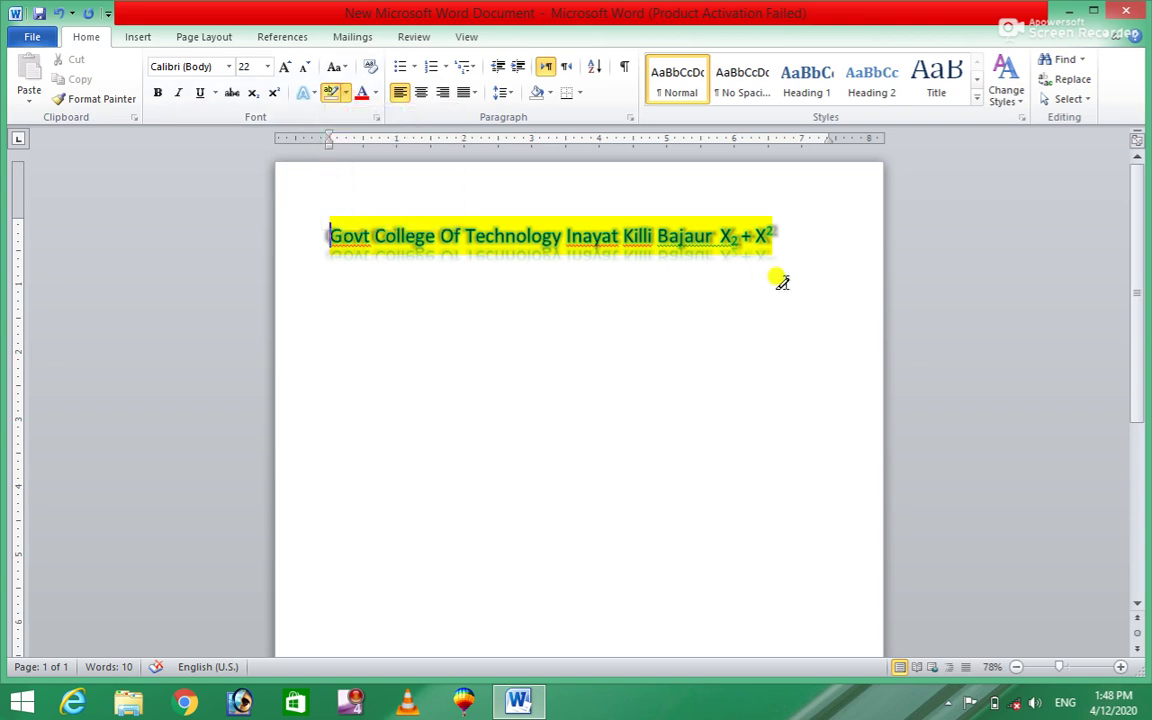
triple_click(798, 238)
left_click(514, 236)
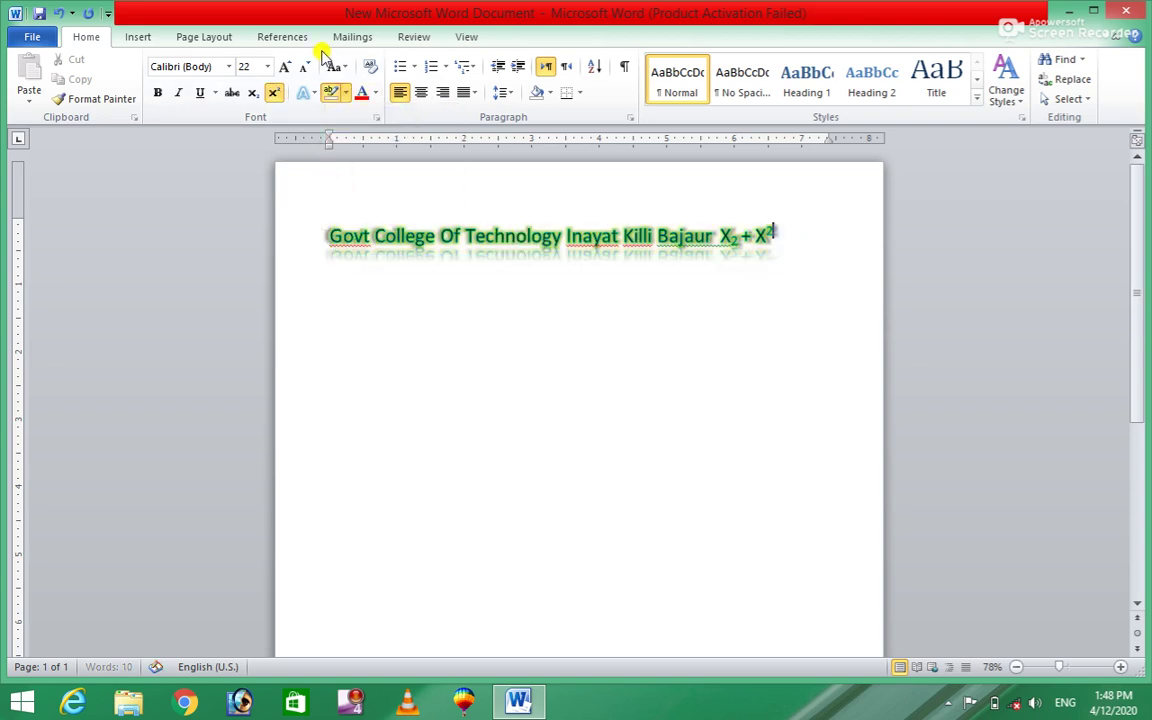
left_click(345, 93)
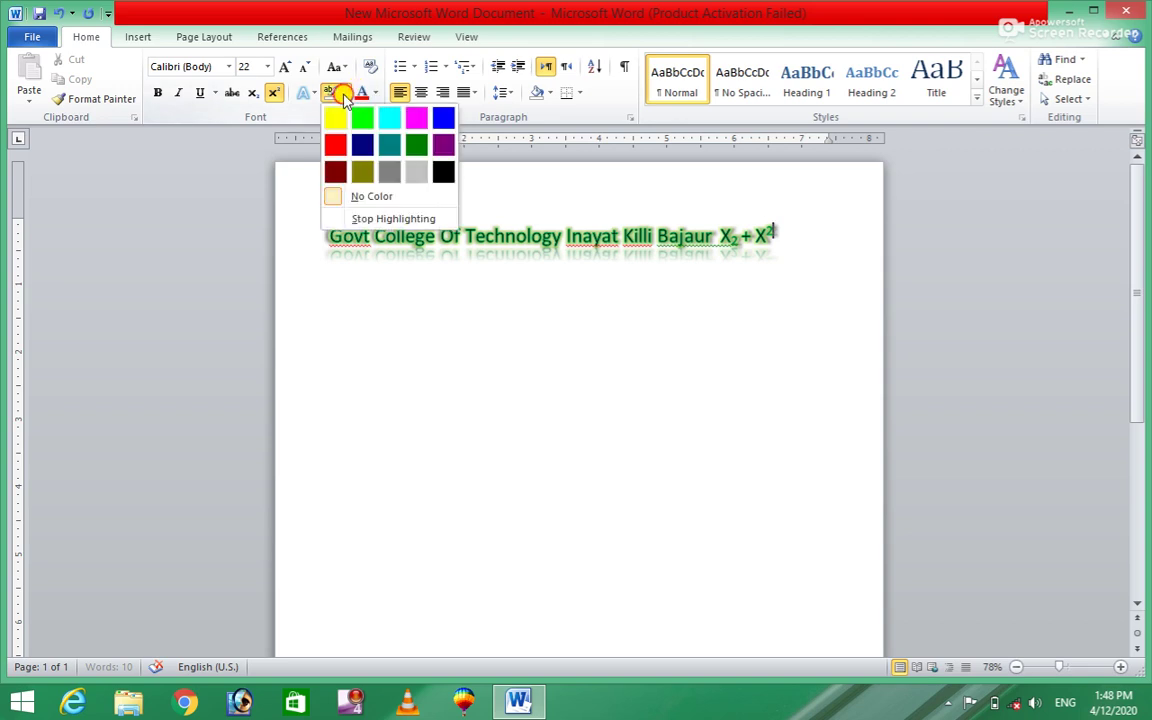
left_click(338, 198)
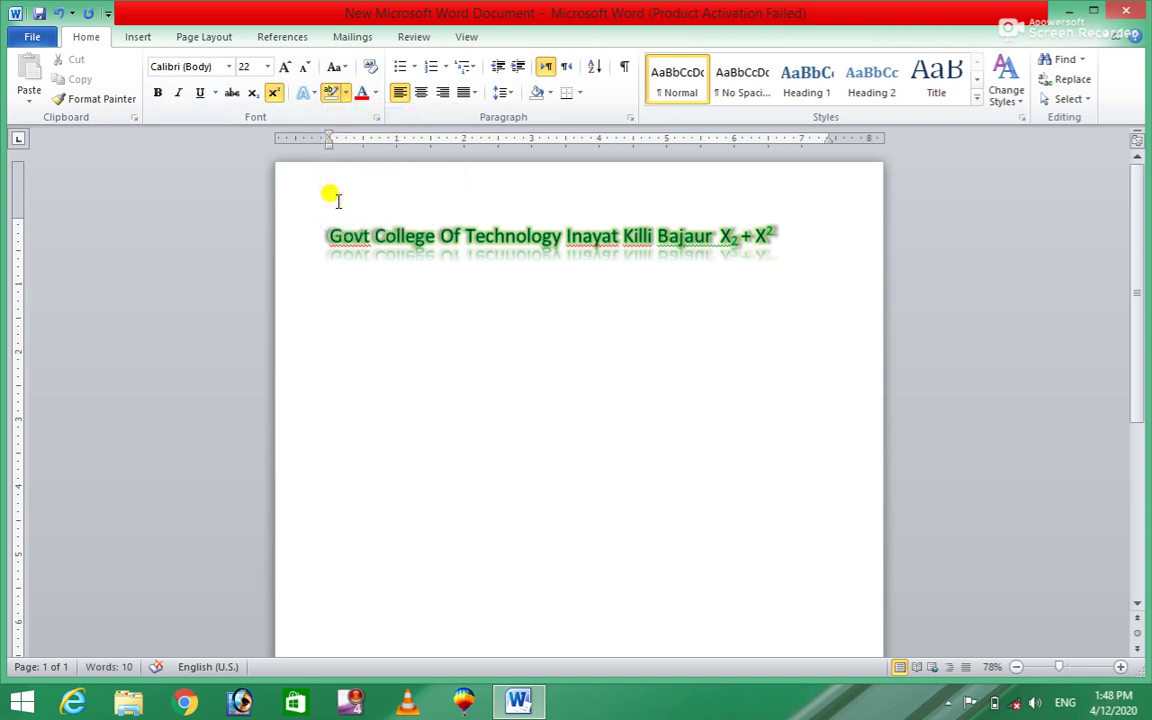
left_click(347, 93)
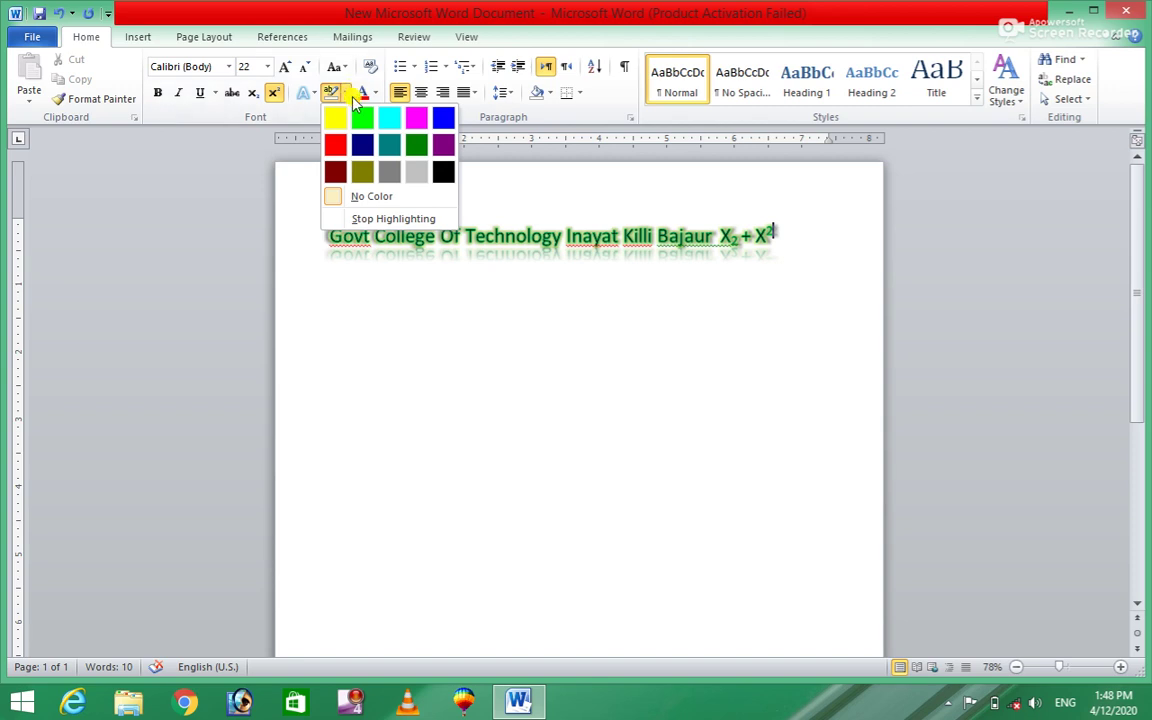
left_click(335, 146)
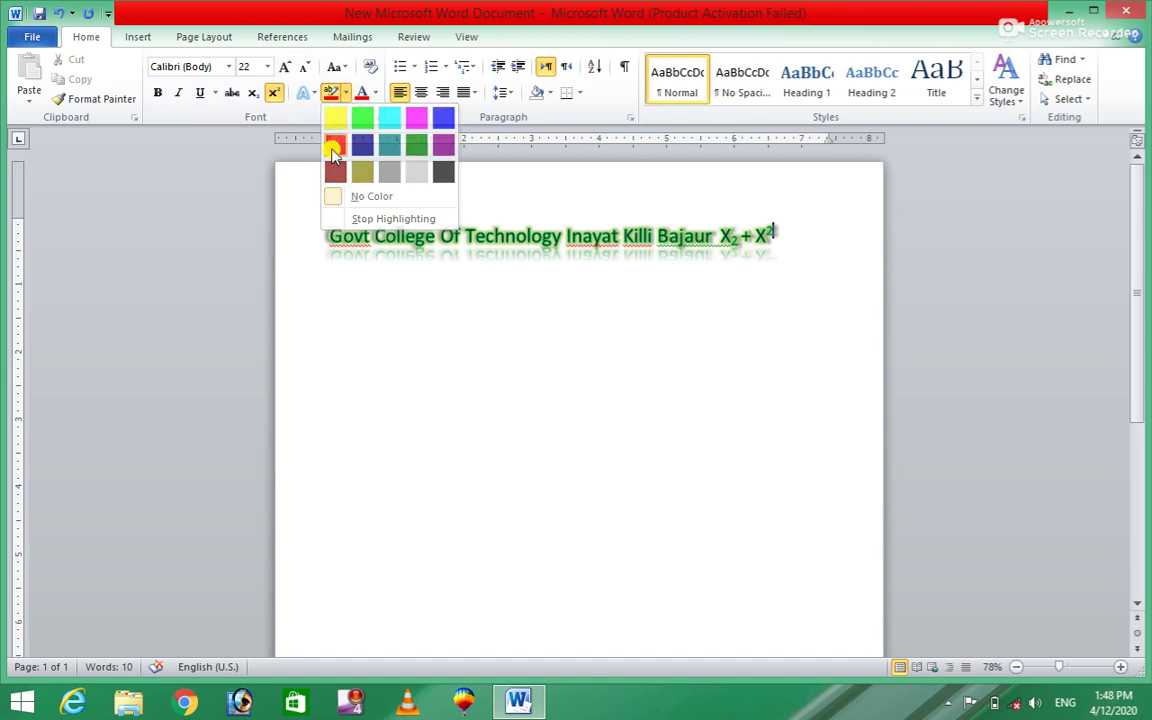
left_click_drag(771, 238, 272, 247)
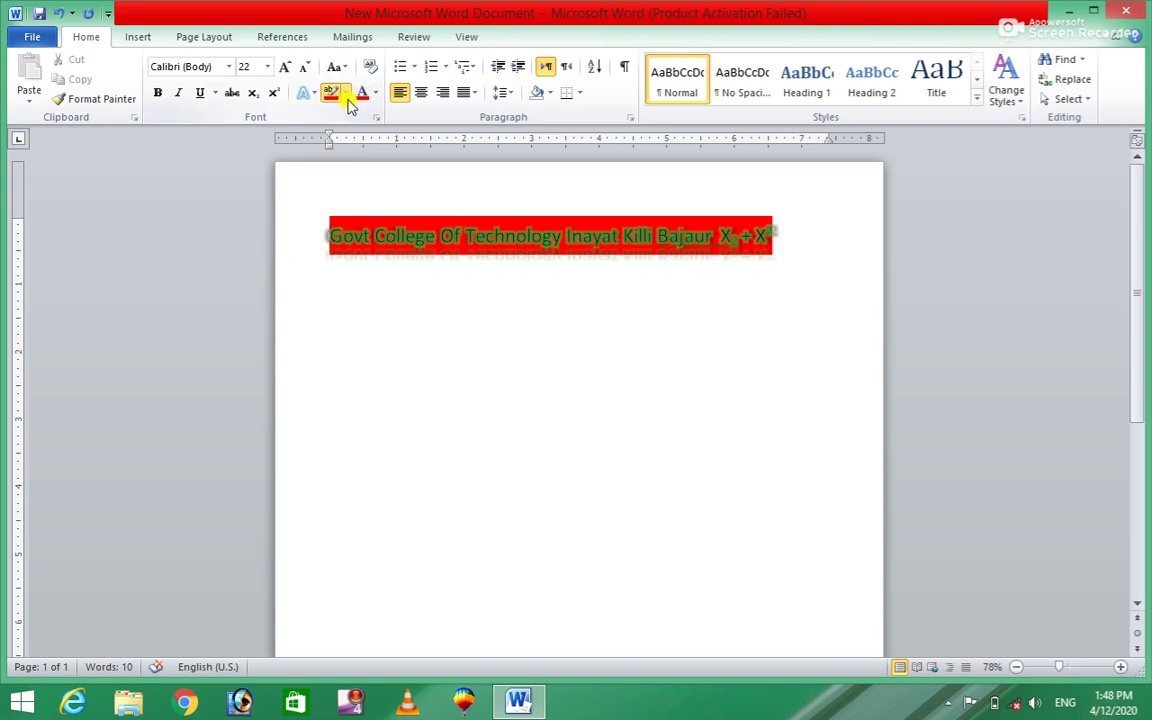
- Apply turquoise highlighting across the title line, then sweep the highlighter over it again
left_click(345, 95)
left_click(388, 119)
left_click_drag(766, 234, 250, 228)
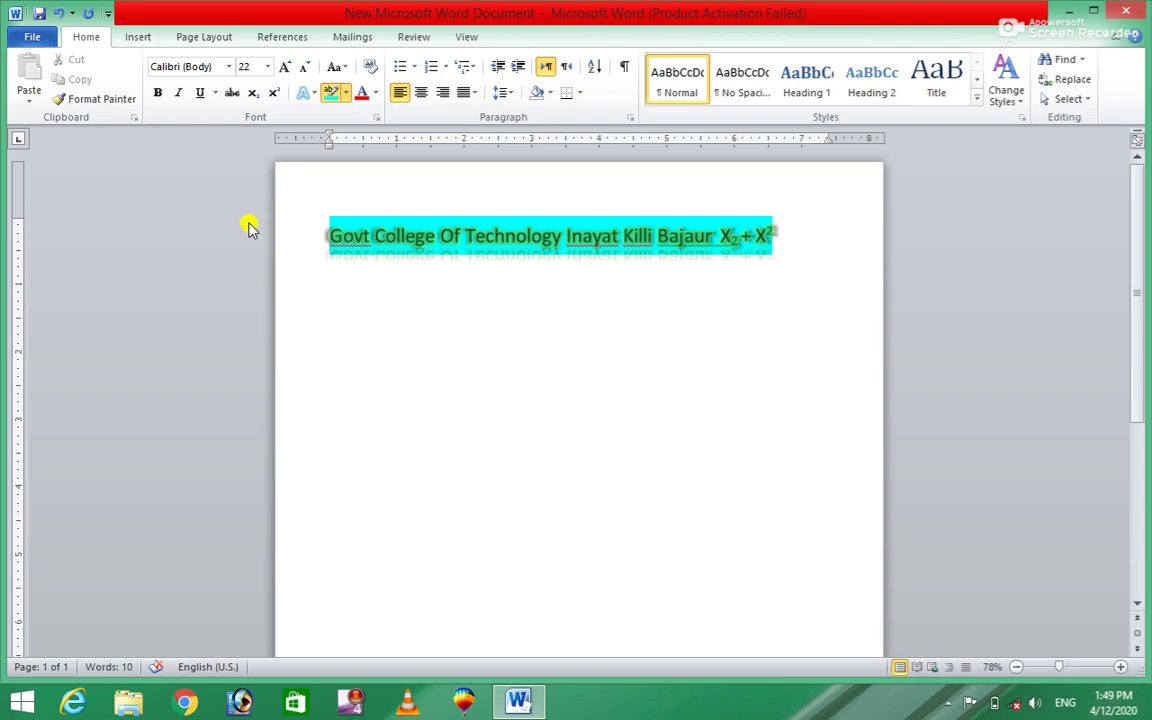
left_click(346, 95)
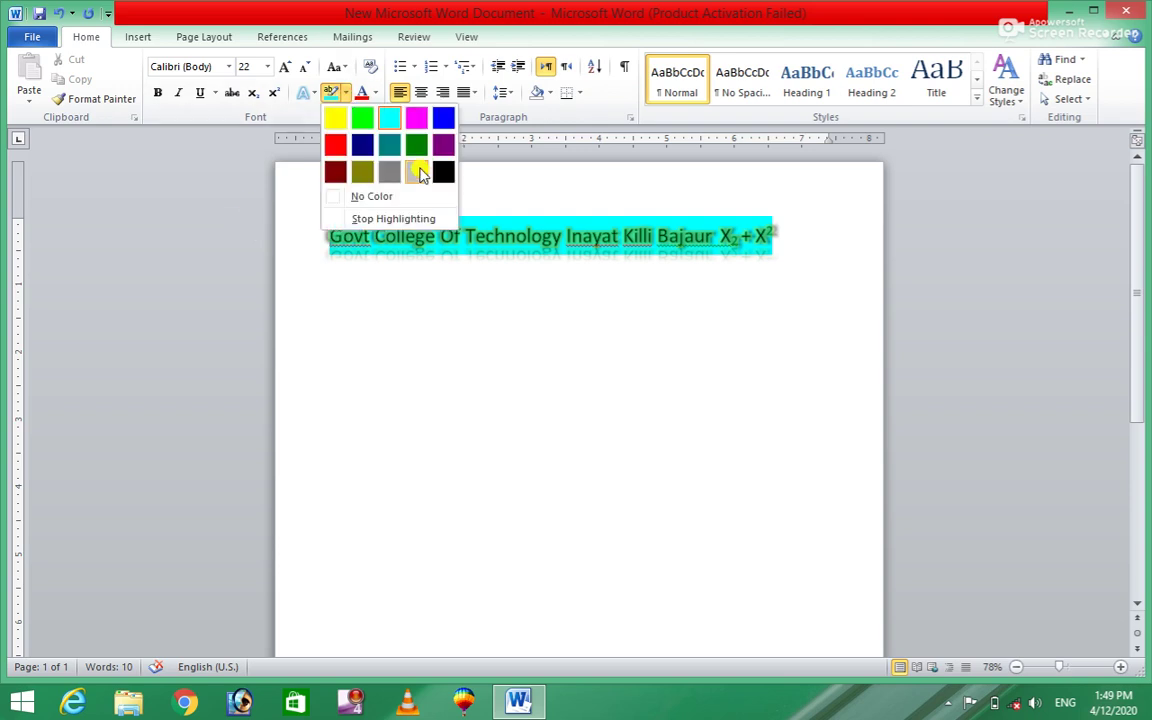
left_click(338, 197)
left_click_drag(320, 232, 833, 252)
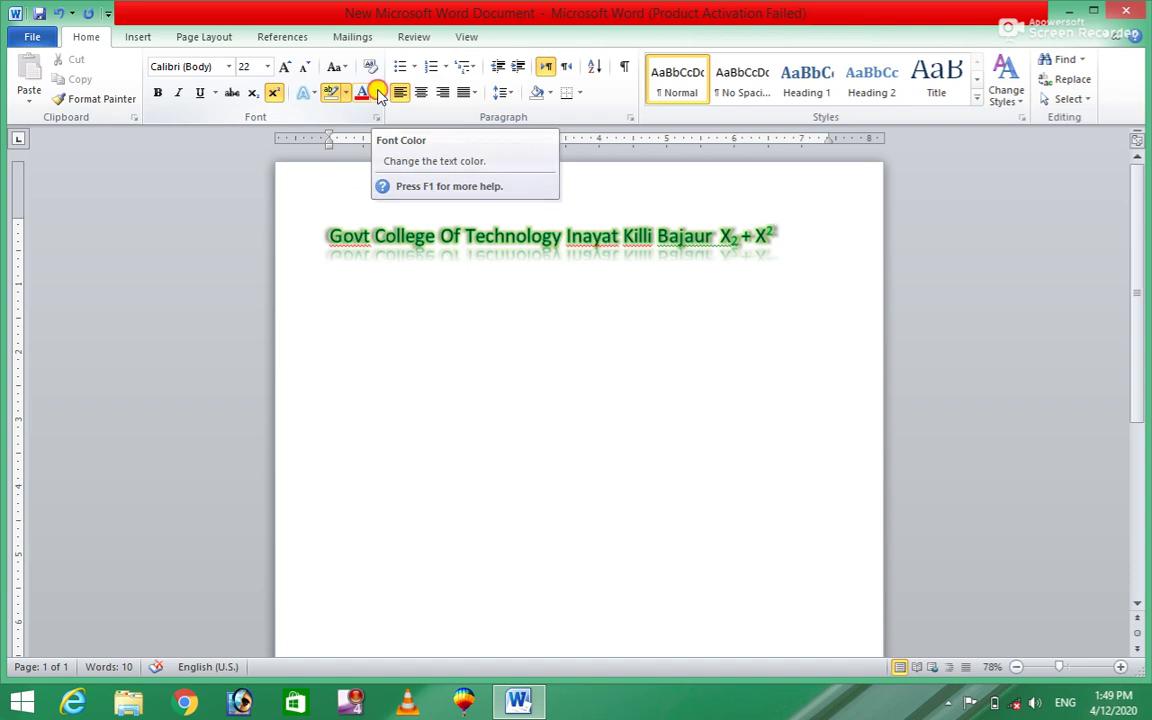
- Choose a dark font colour, type a test 'd' after X² and delete it
left_click(378, 93)
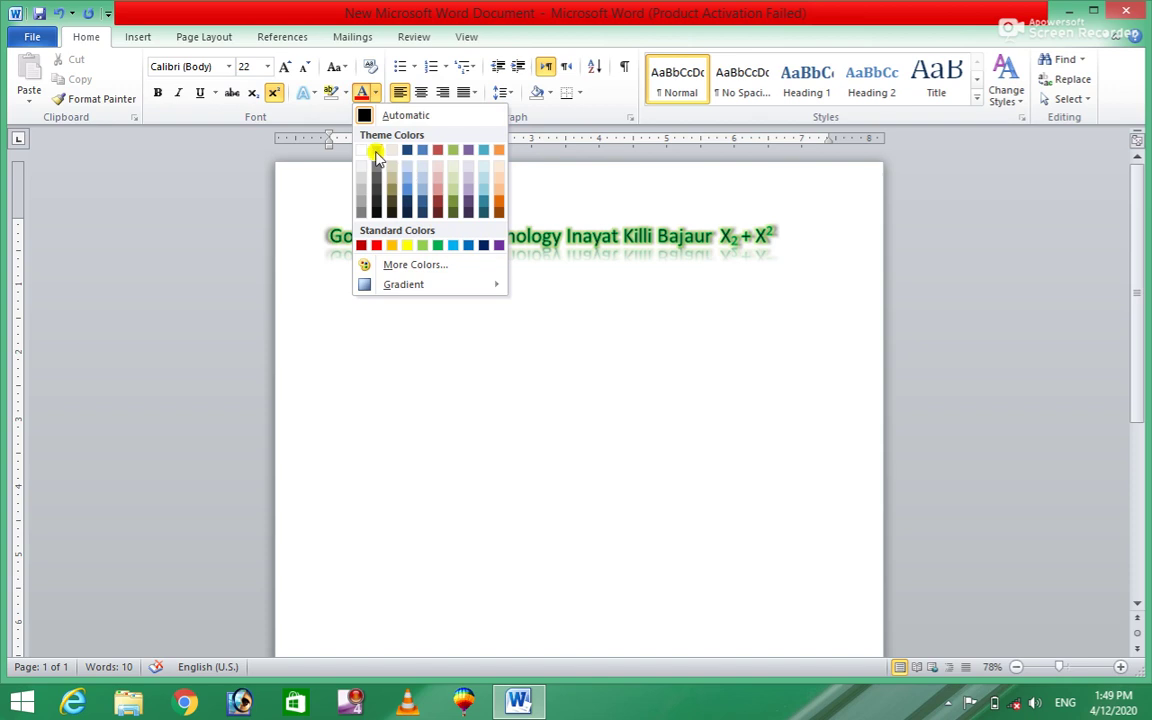
left_click(376, 152)
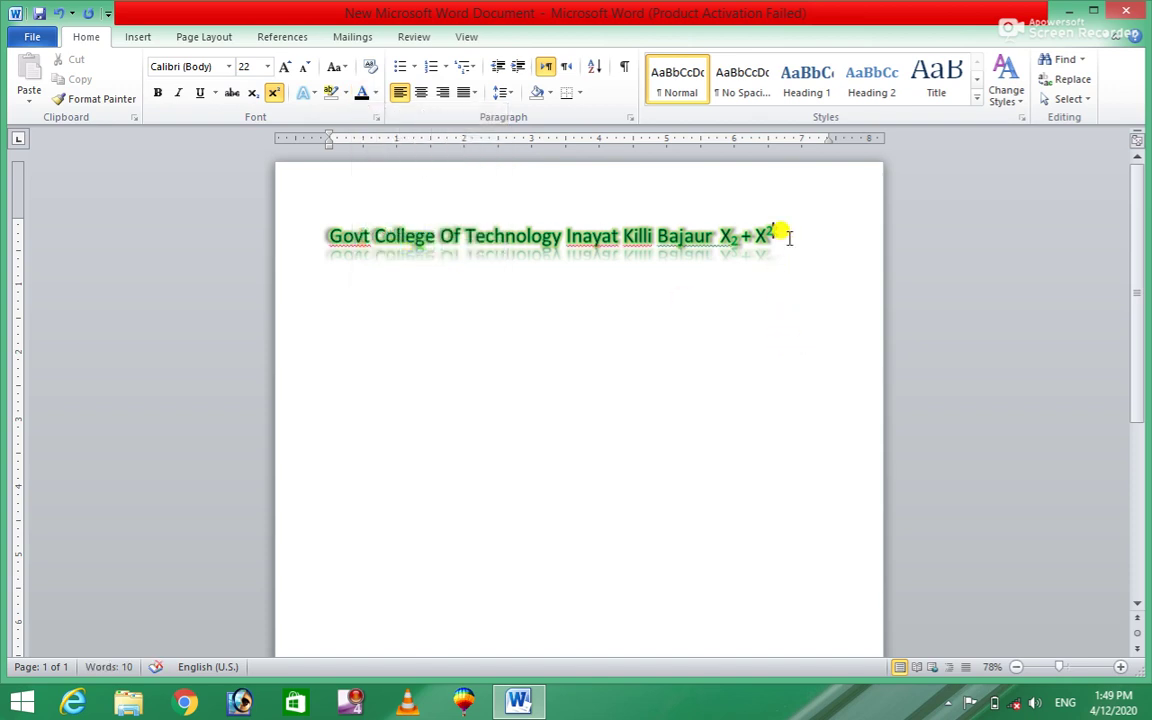
type("d")
key("BackSpace")
key("BackSpace")
left_click(360, 325)
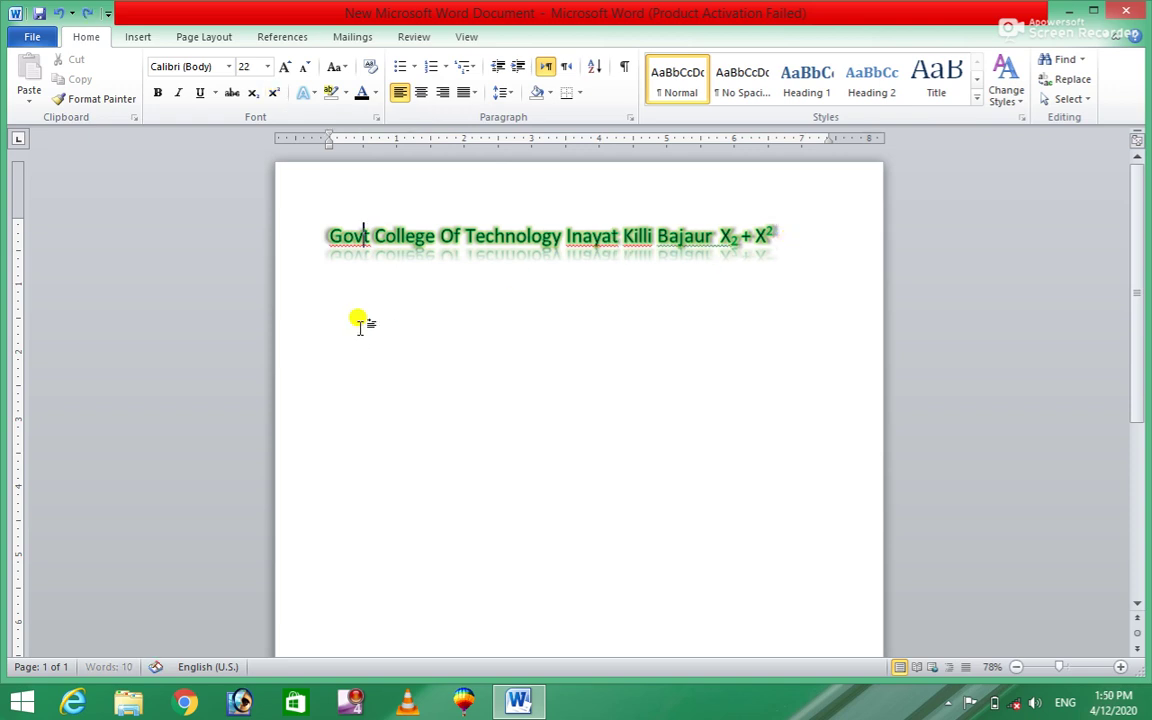
- Below the title, type 'dkdfjd' in black, then 'dkjfdifj' in dark blue
double_click(360, 325)
type("dkdfjd")
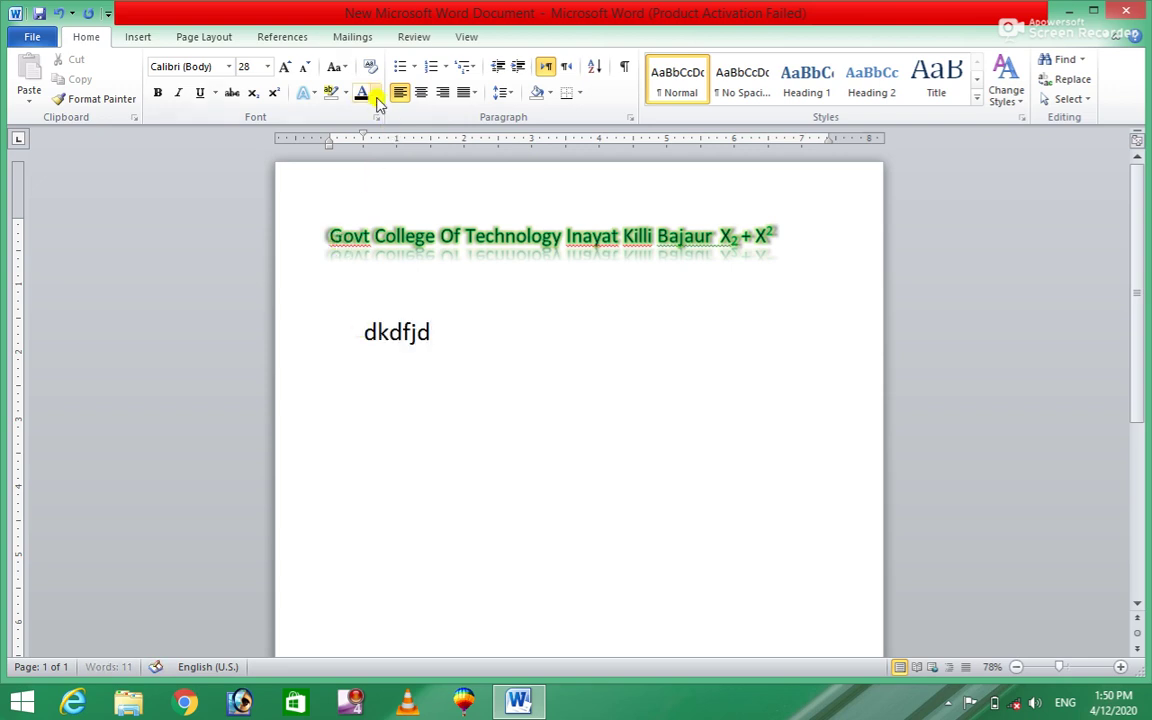
left_click(375, 93)
left_click(408, 155)
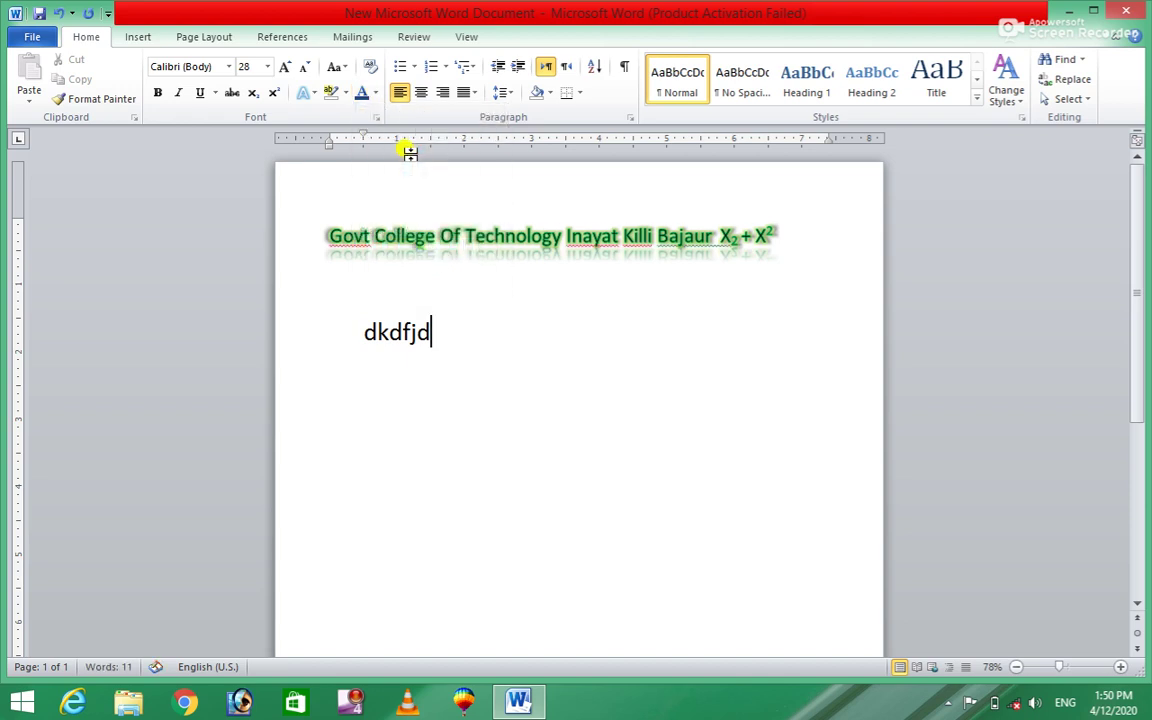
type("dkjfdifj")
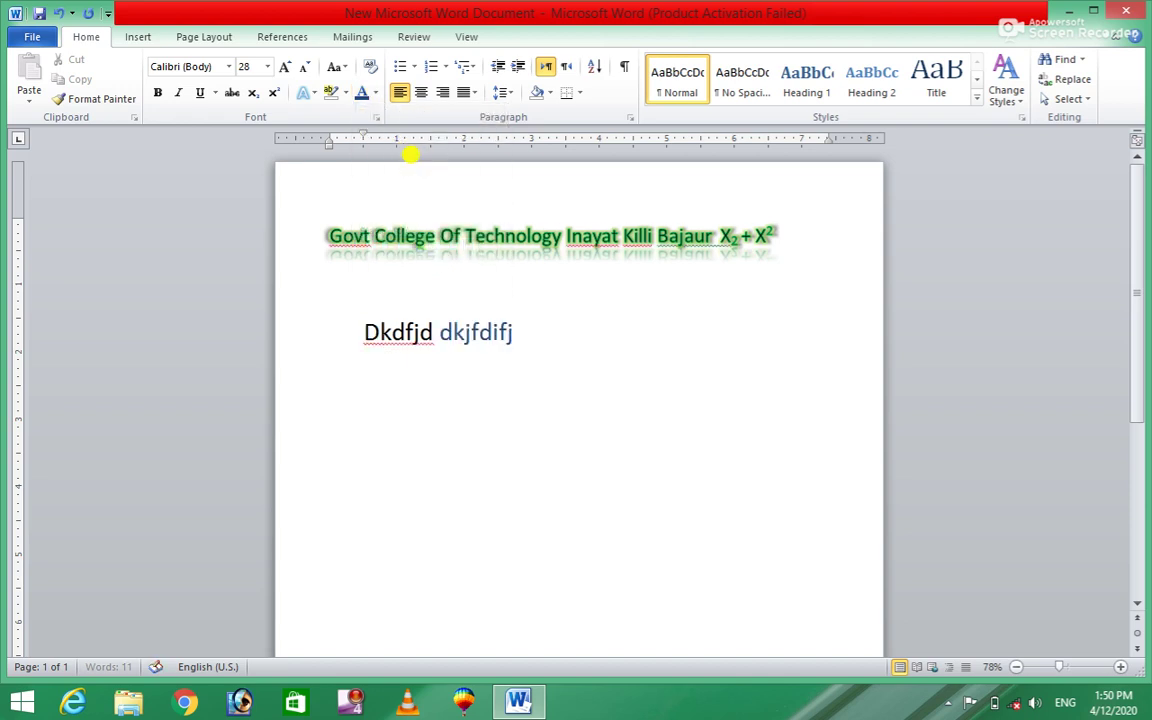
- Continue with 'gct college' in red and 'inayat killi' in yellow
left_click(375, 93)
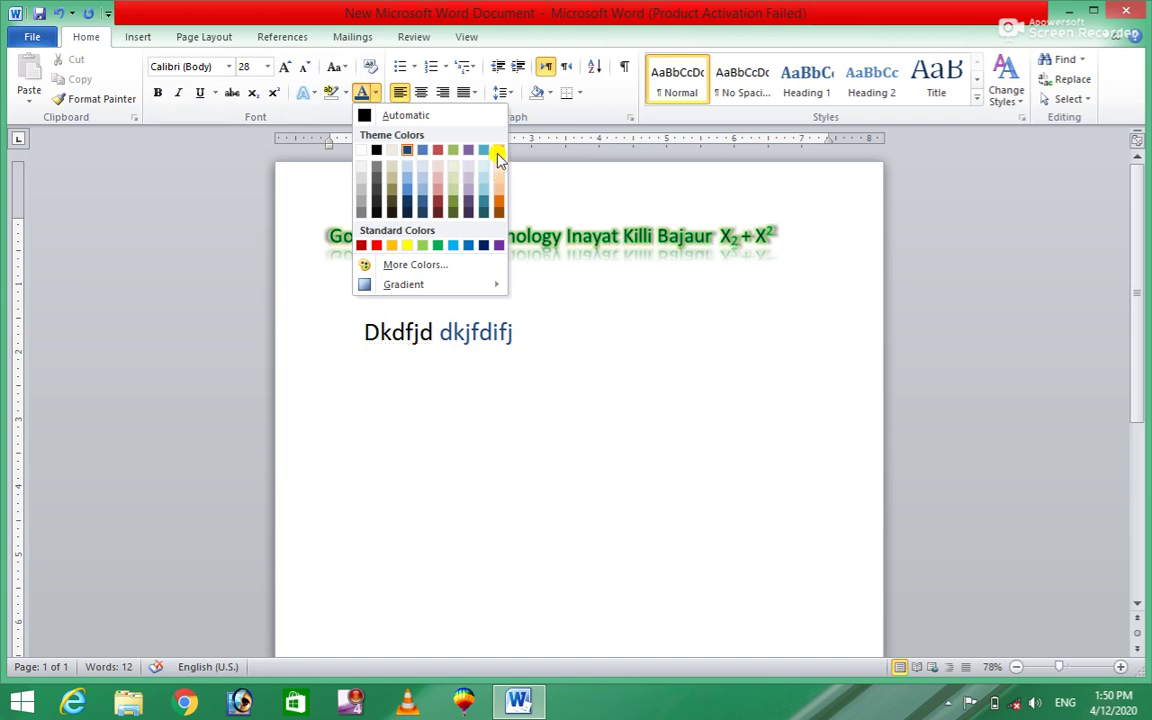
left_click(363, 246)
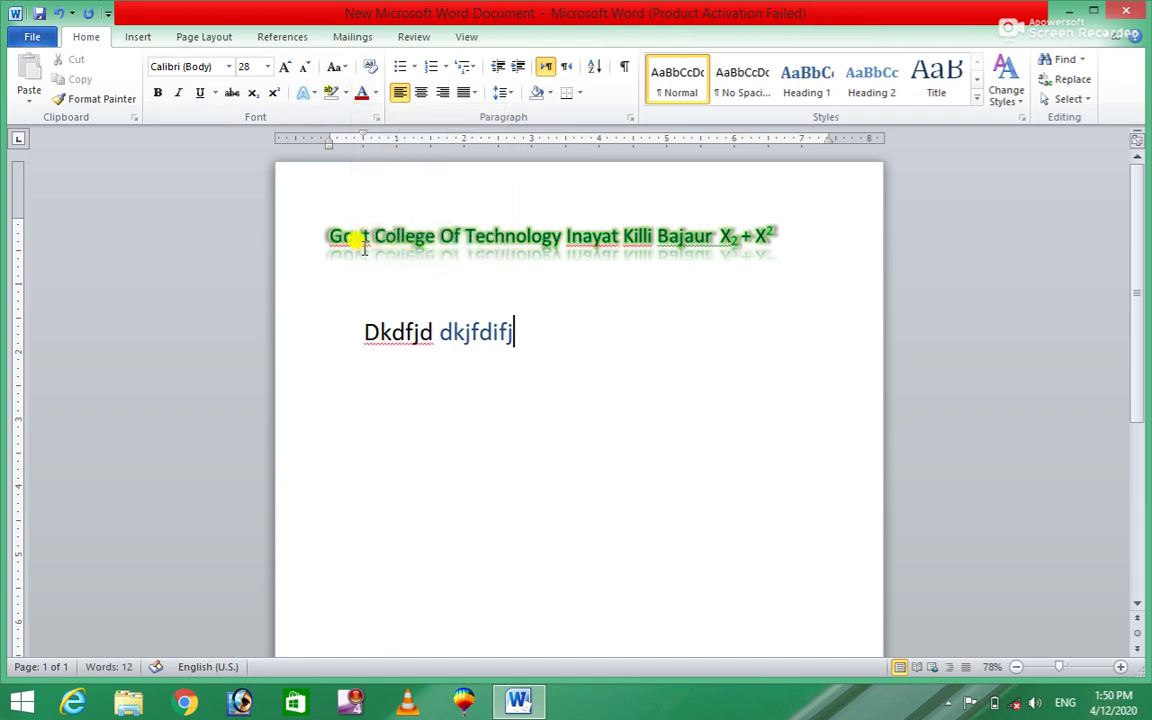
type("gct college")
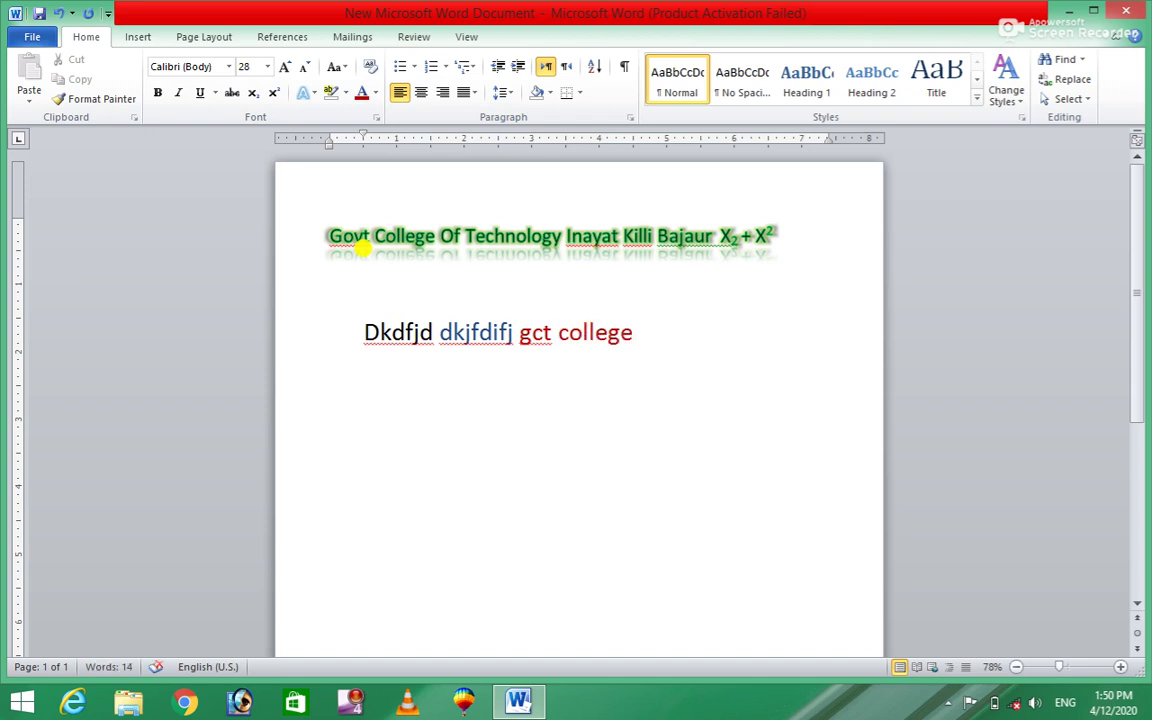
left_click(375, 94)
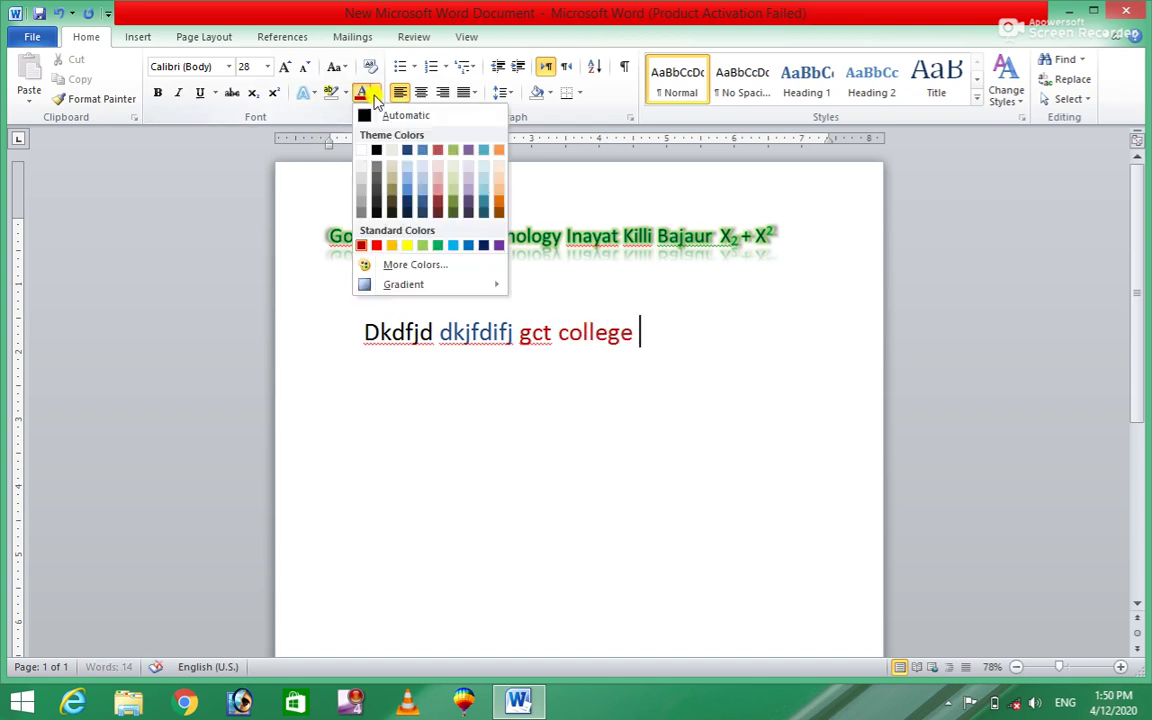
left_click(410, 246)
type("inayat killi")
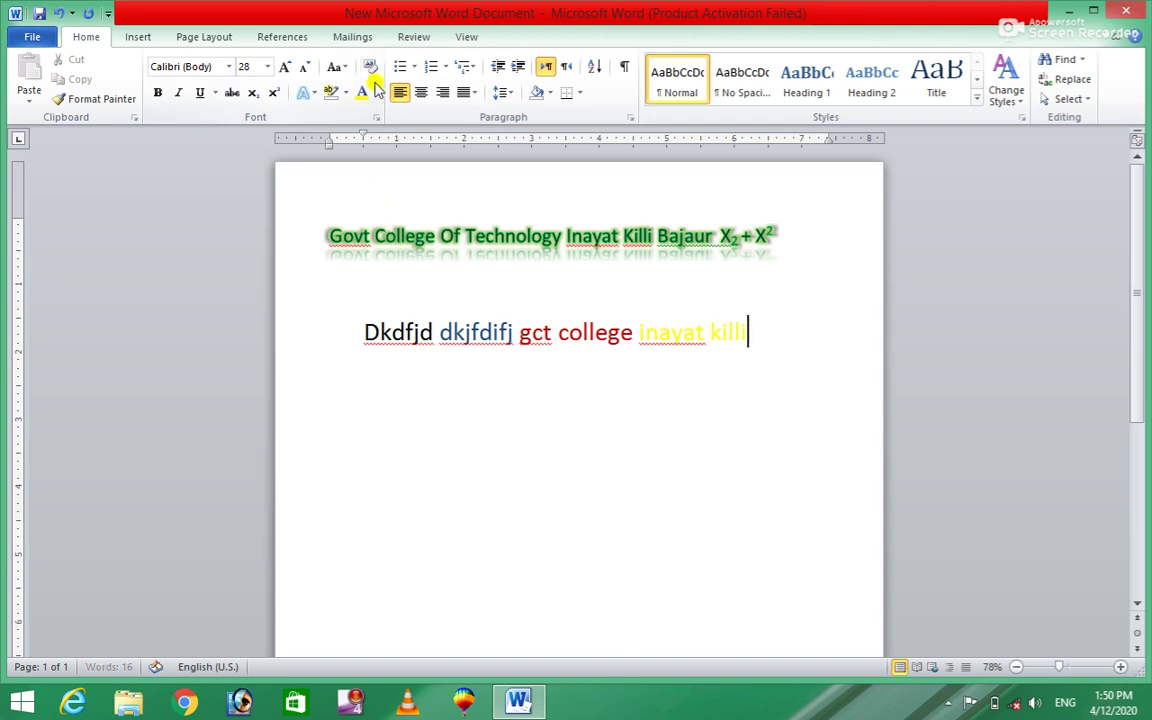
- Add 'gct' in light blue, reset the font colour to Automatic, and start a new line
left_click(375, 92)
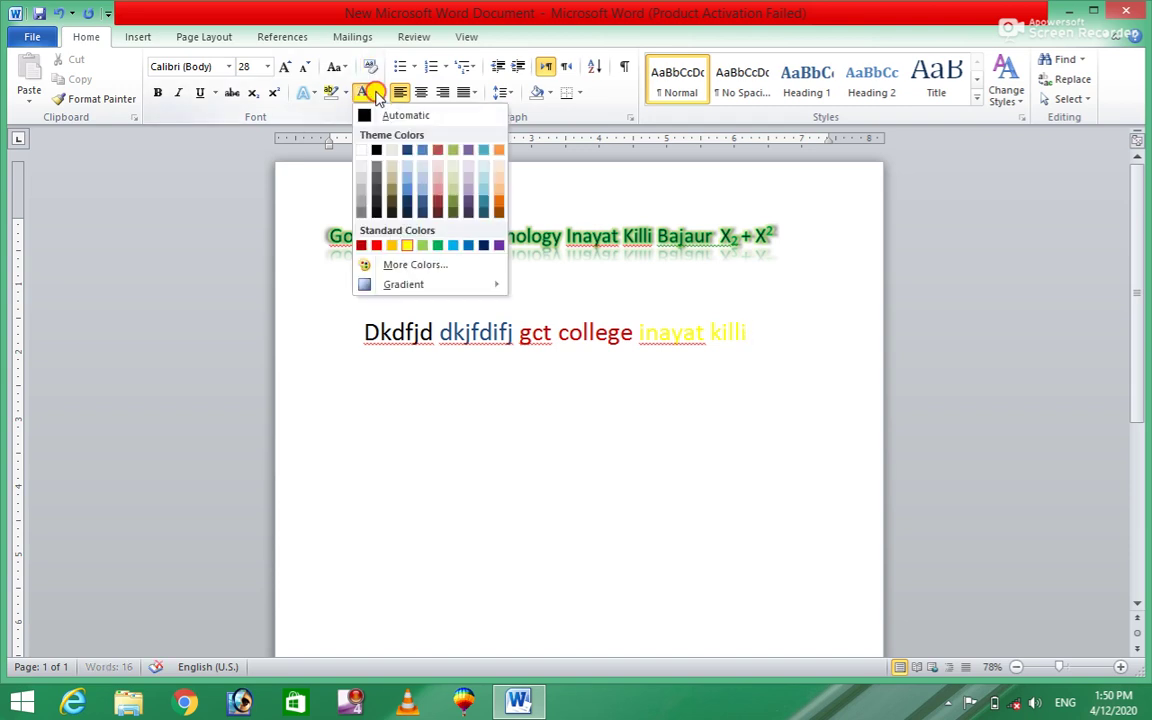
left_click(455, 246)
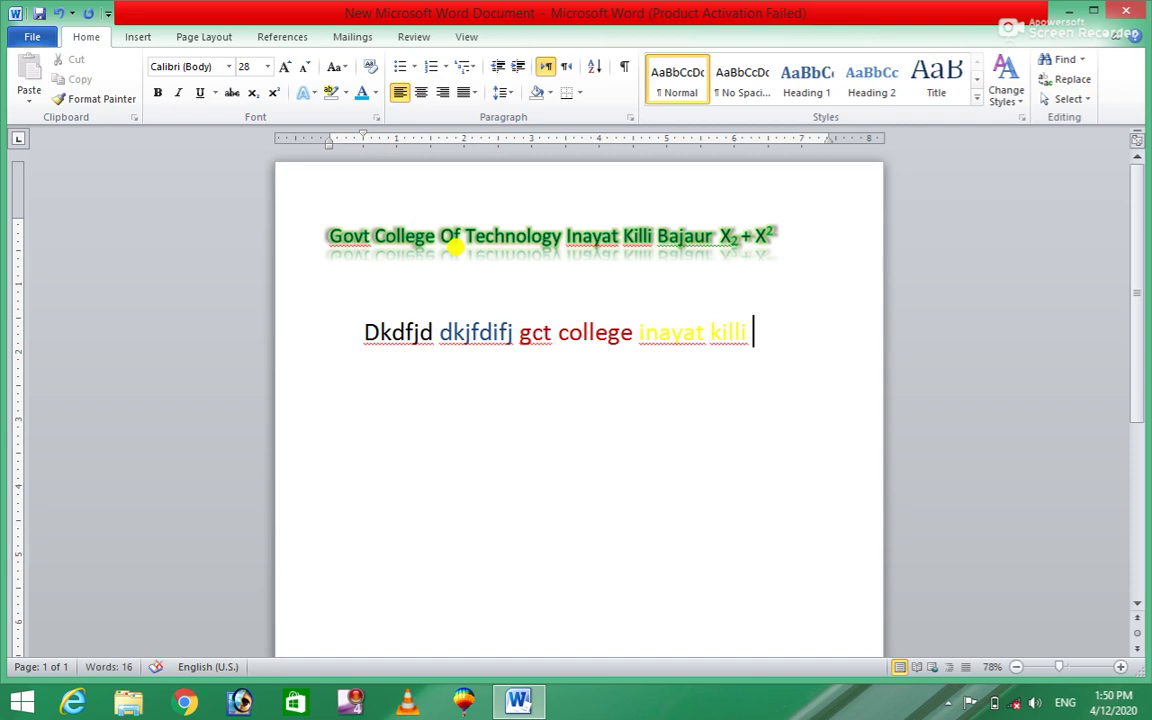
type("gct")
left_click(376, 94)
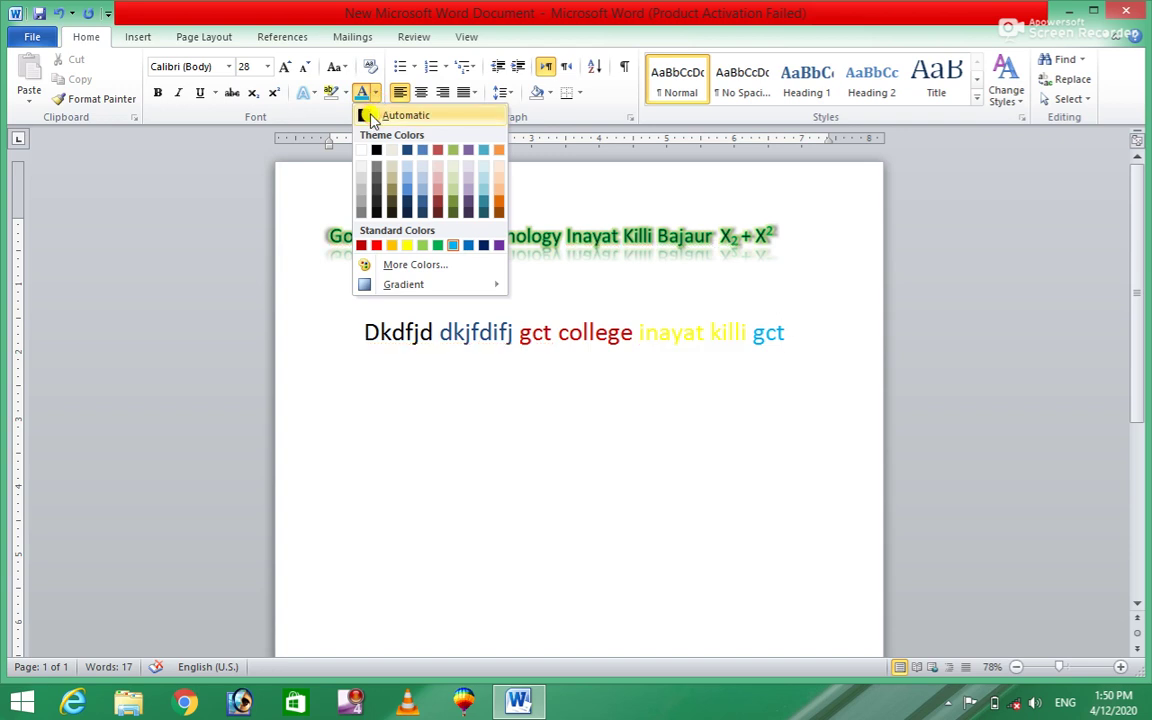
left_click(370, 116)
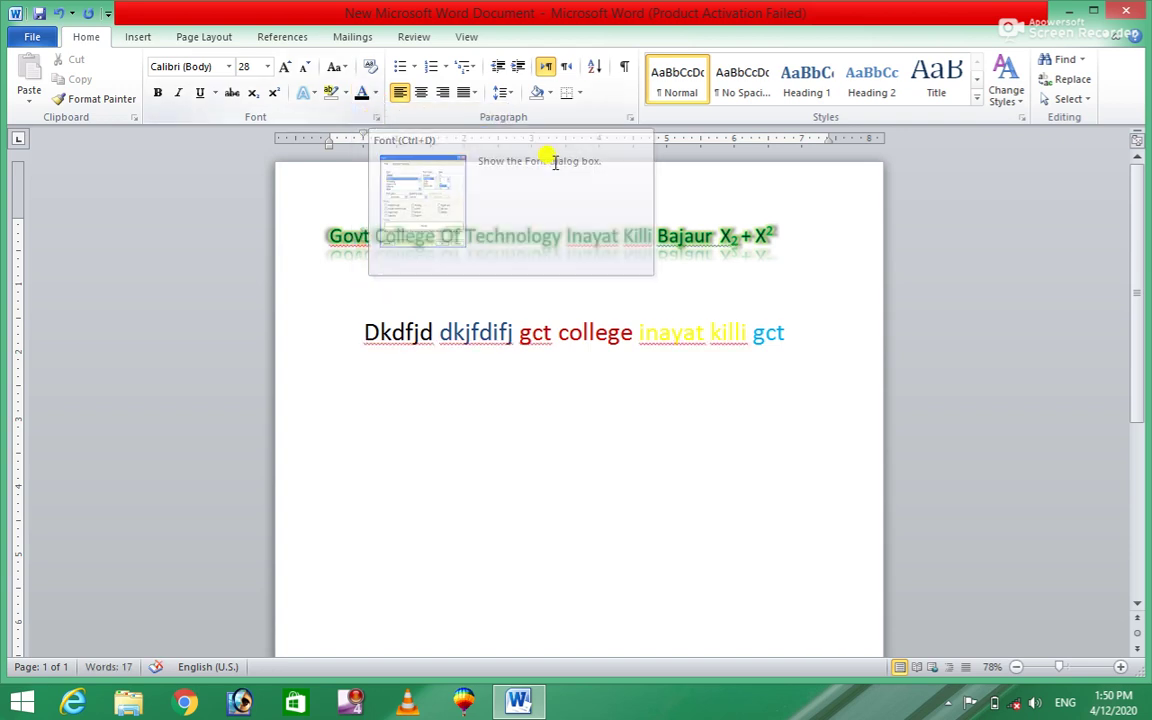
key("Return")
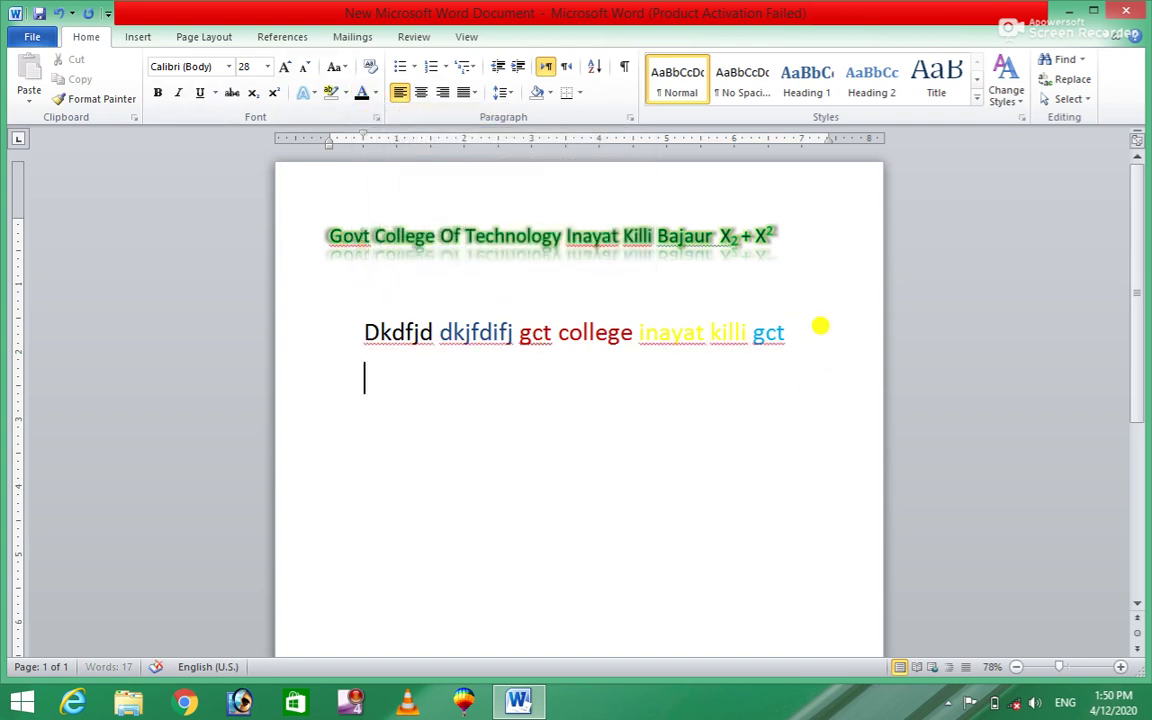